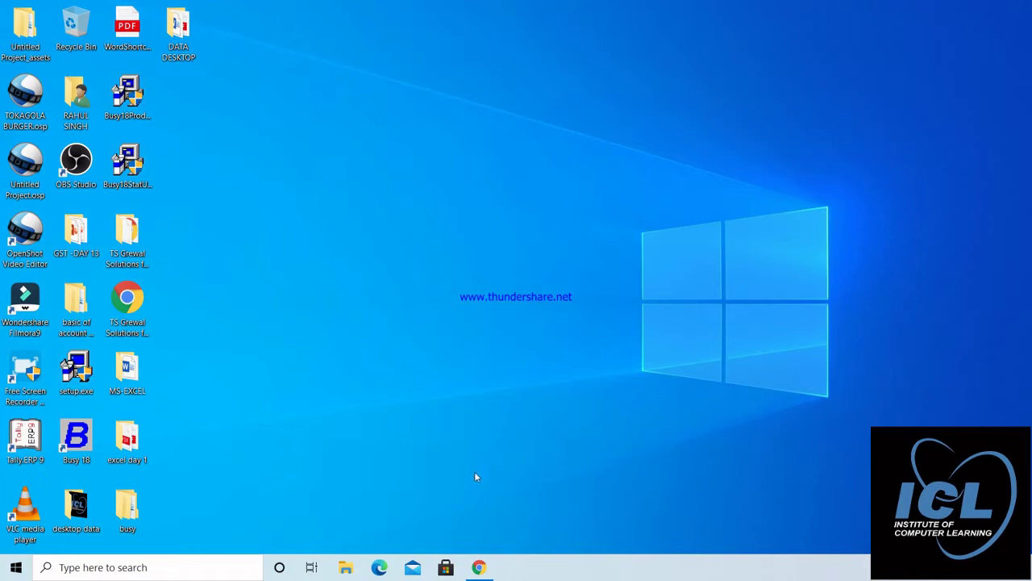
# Locate the downloaded setup (2).exe in its folder, run it as administrator and start updating Tally.ERP 9 to TallyPrime 1.0.
pyautogui.click(479, 567)
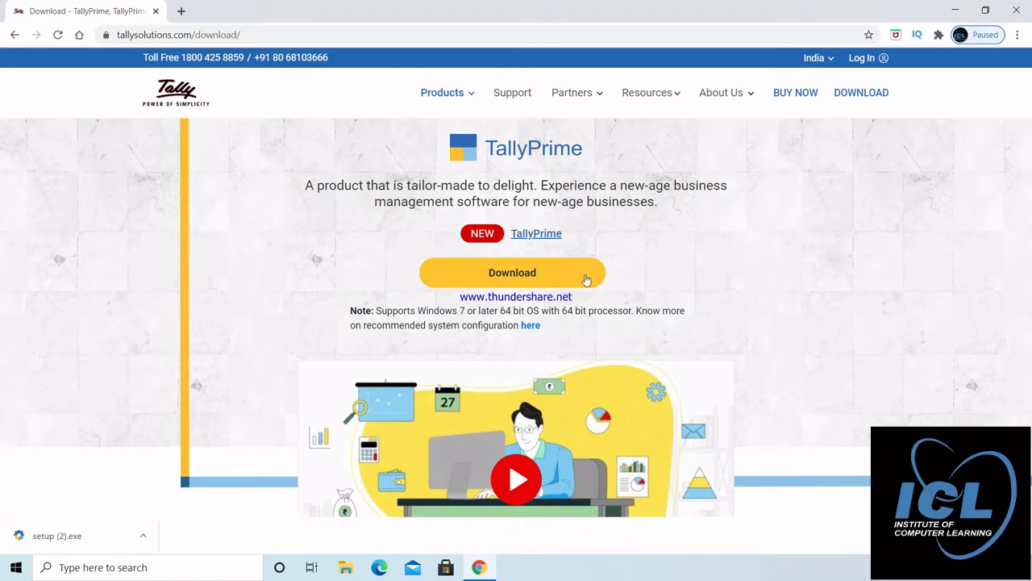
pyautogui.click(144, 538)
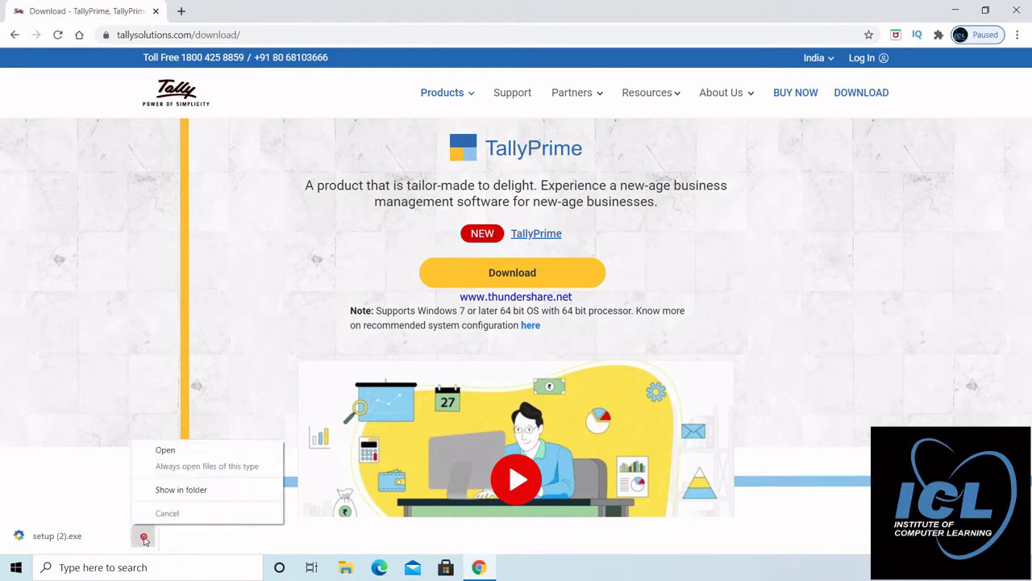
pyautogui.click(194, 493)
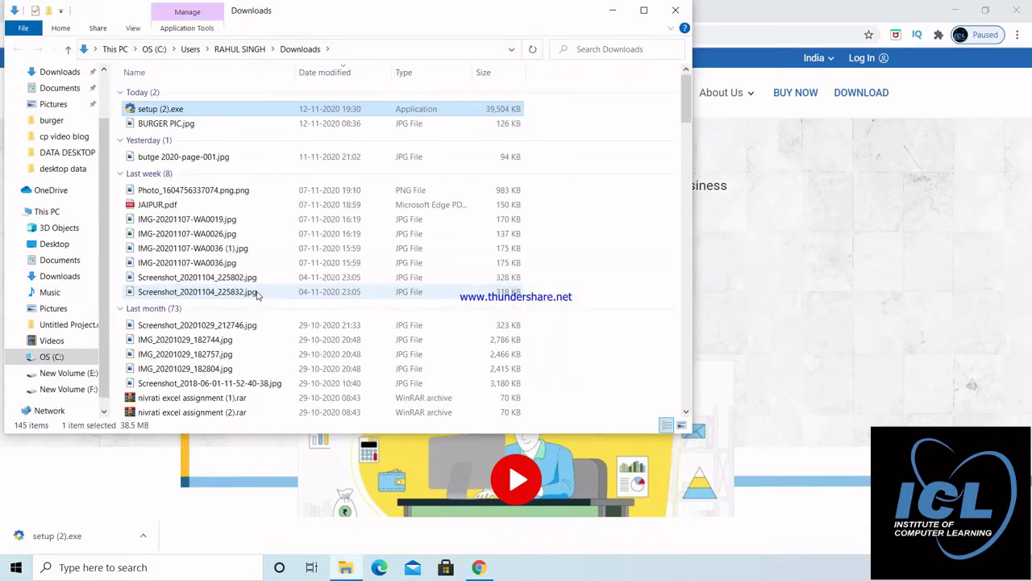
pyautogui.rightClick(170, 112)
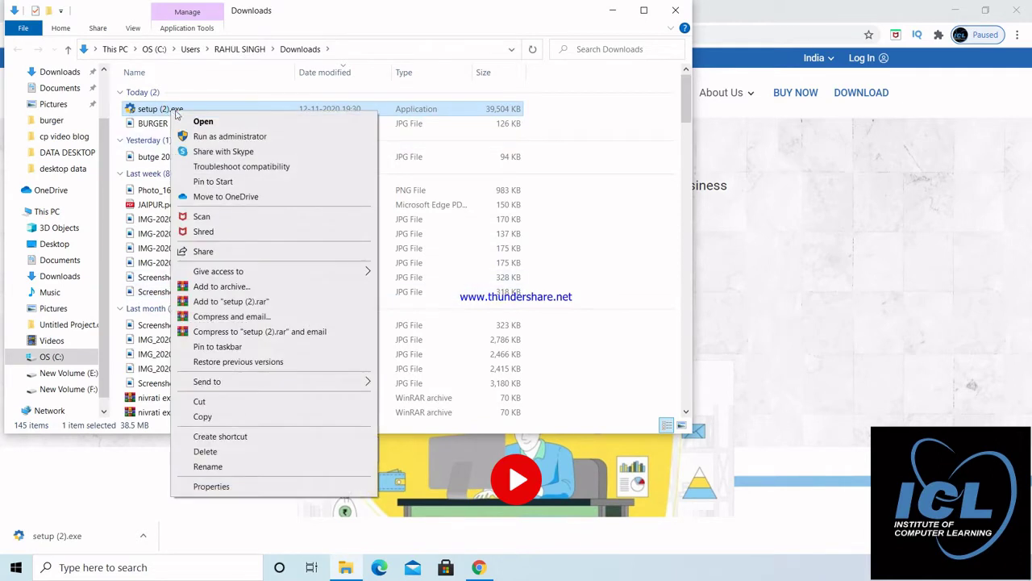
pyautogui.click(216, 139)
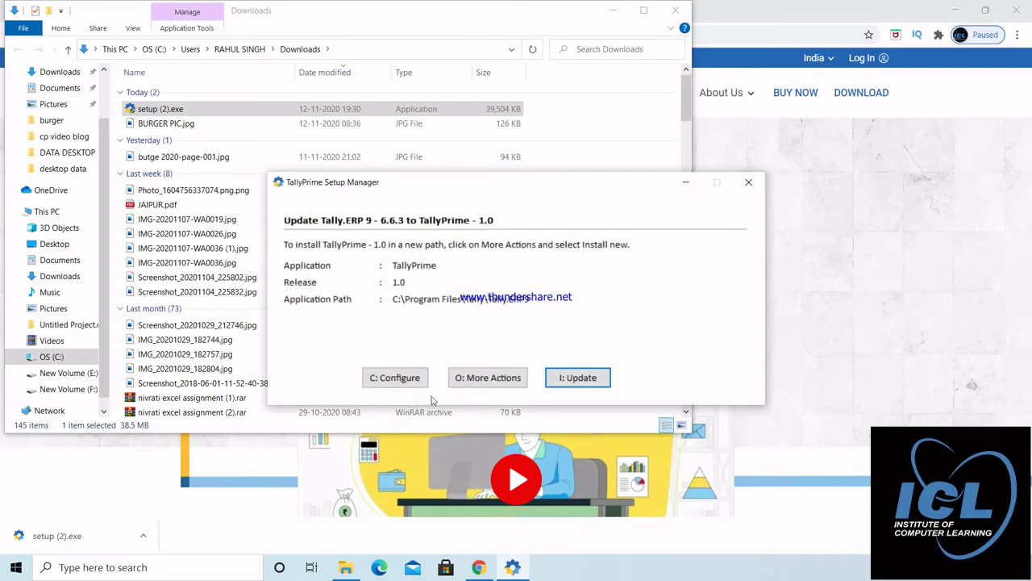
pyautogui.click(579, 379)
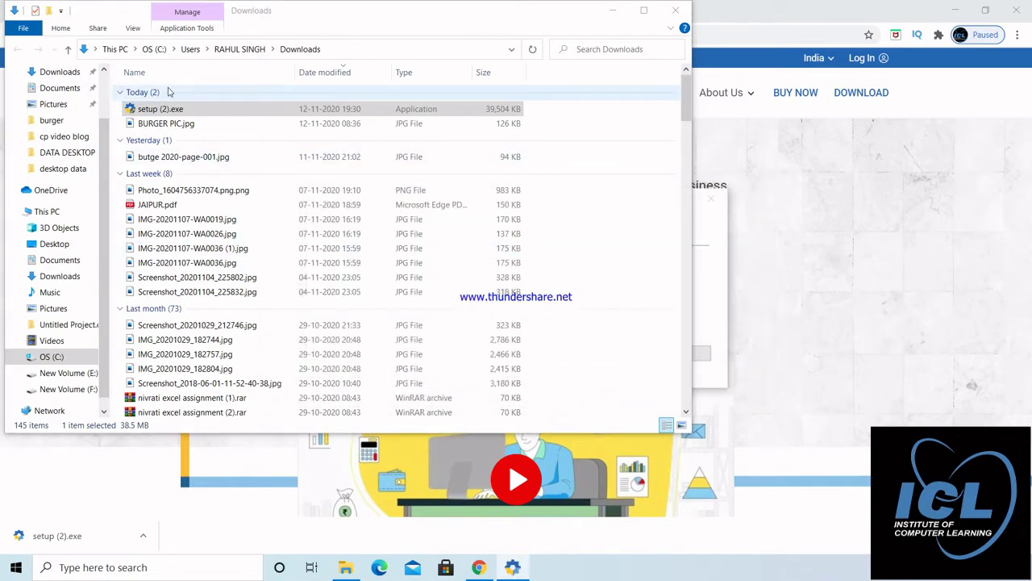
# Run setup (2).exe as administrator again and install TallyPrime 1.0 as a new application instead of an update.
pyautogui.click(168, 110)
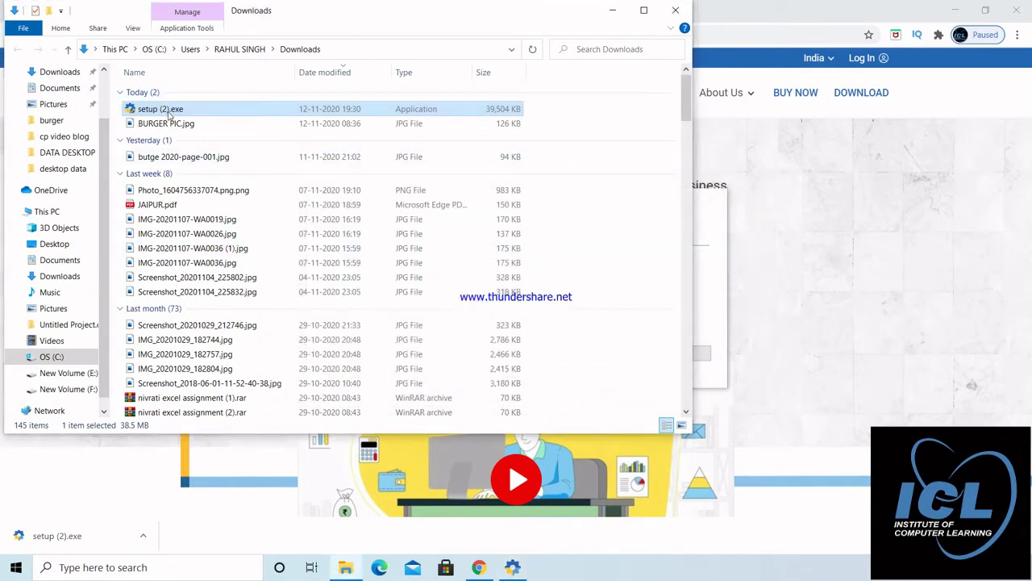
pyautogui.rightClick(169, 114)
pyautogui.click(210, 139)
pyautogui.click(610, 10)
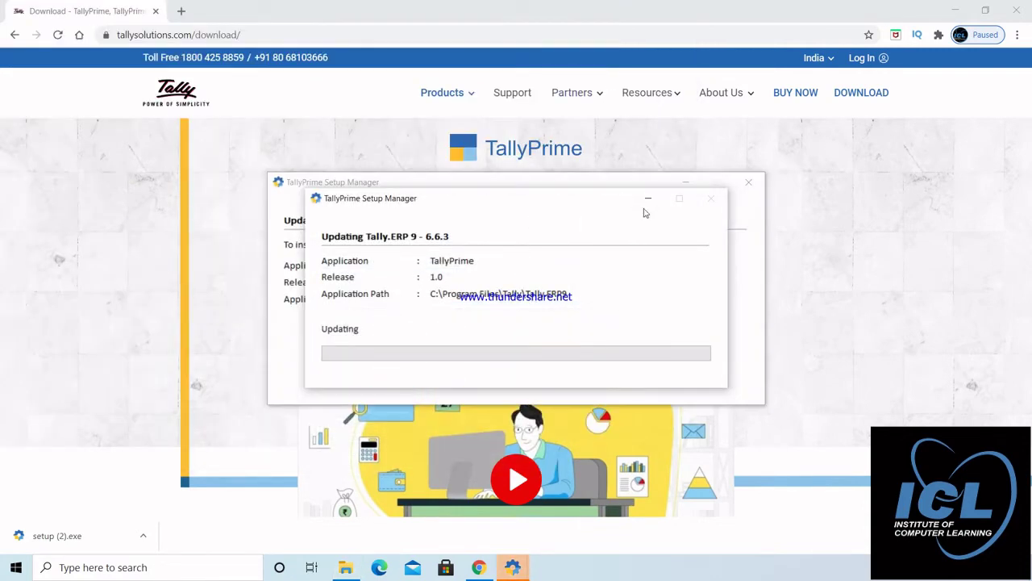
pyautogui.click(647, 199)
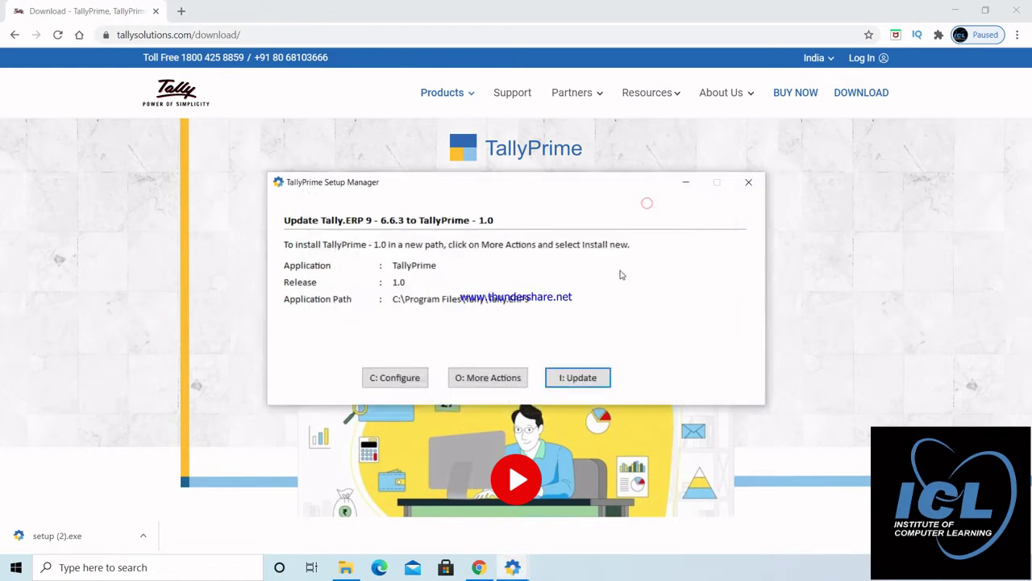
pyautogui.click(502, 375)
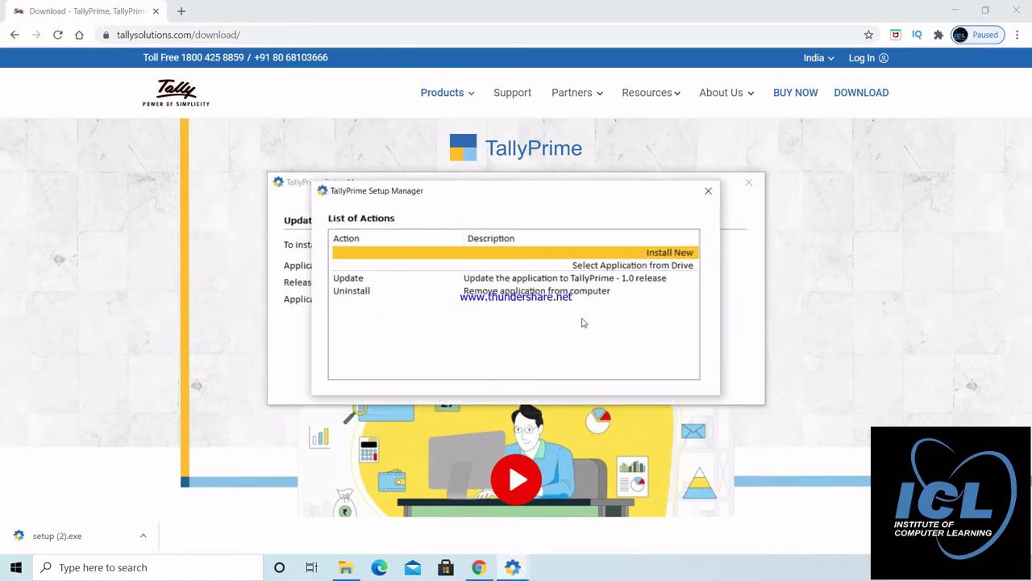
pyautogui.click(667, 253)
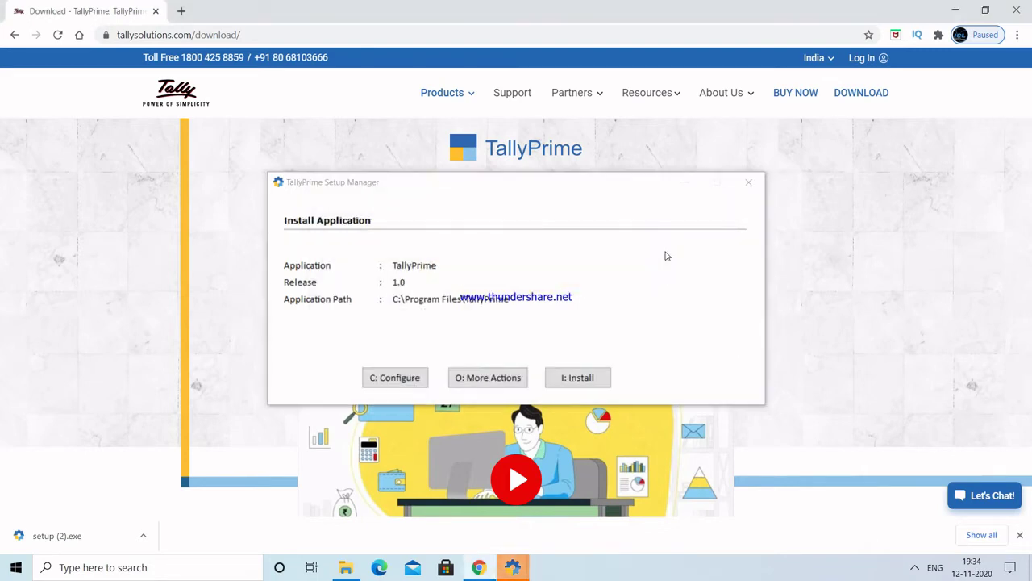
pyautogui.click(576, 378)
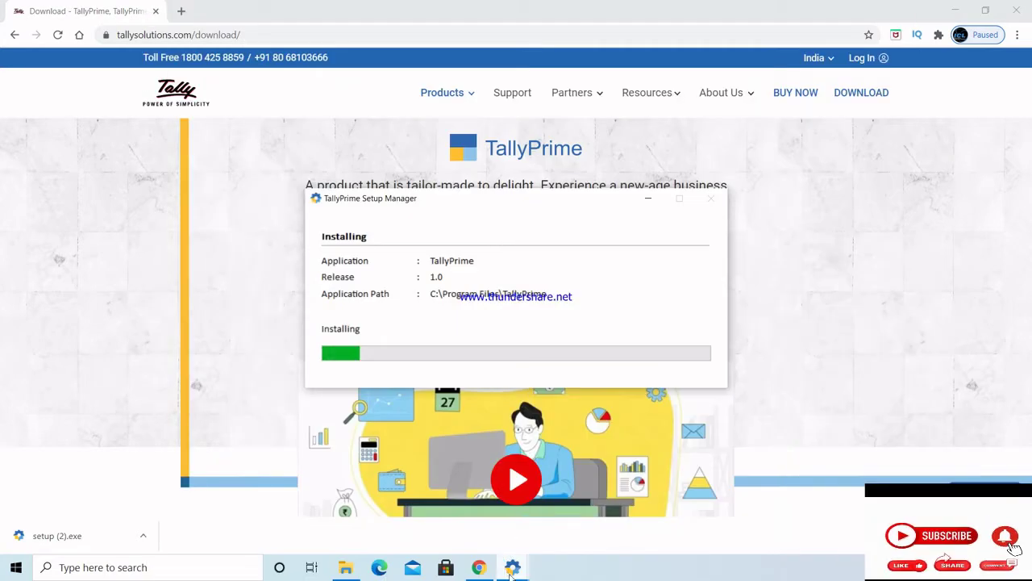
# Check the progress of the new TallyPrime installation alongside the running update.
pyautogui.click(512, 567)
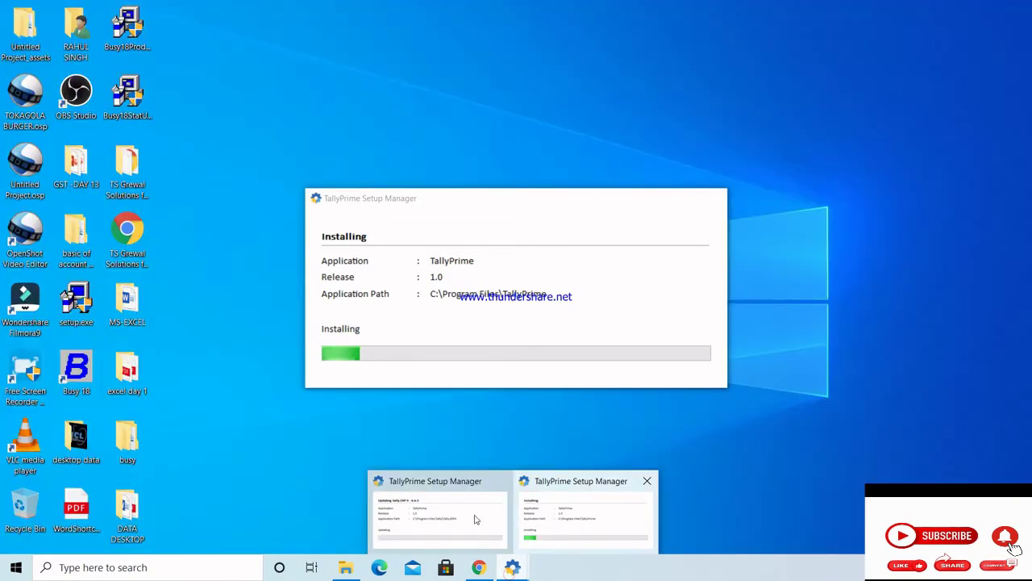
pyautogui.click(564, 523)
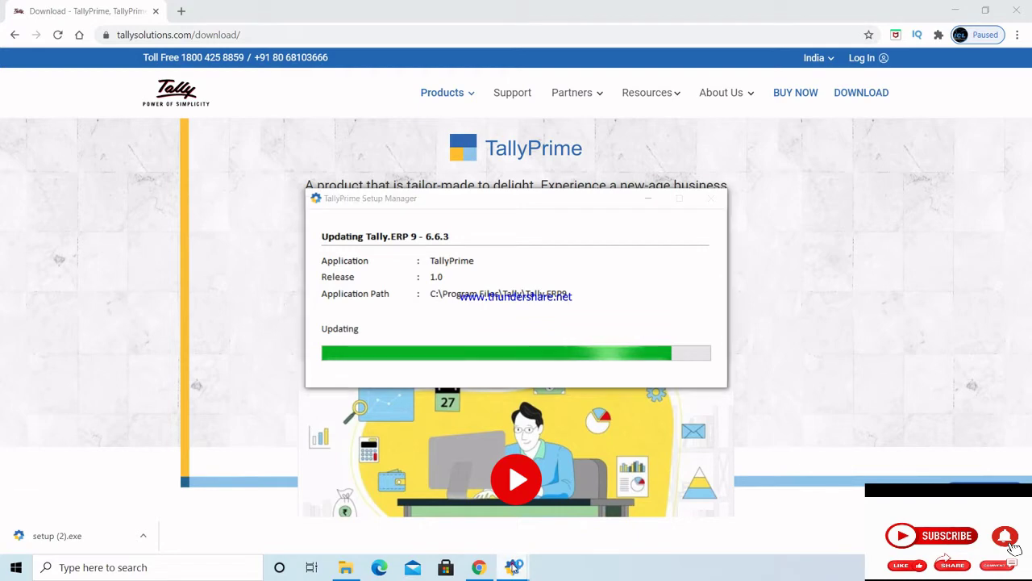
pyautogui.click(513, 567)
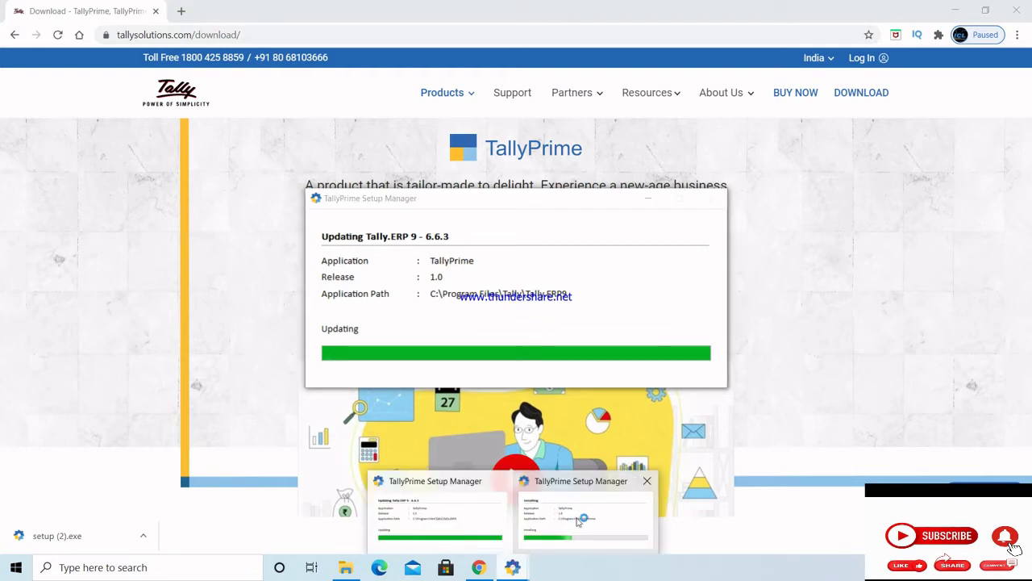
pyautogui.click(578, 520)
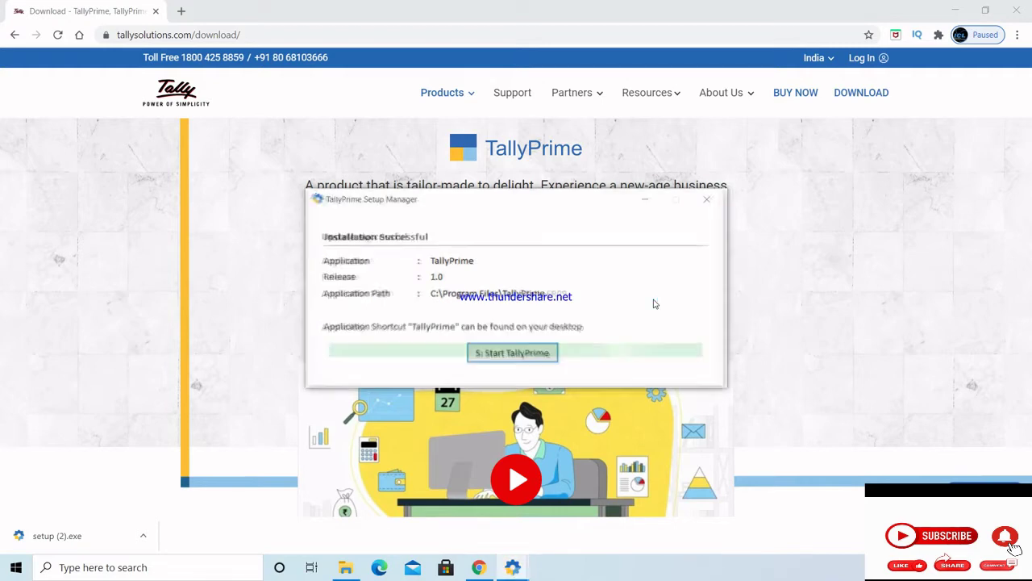
# Start TallyPrime from the finished installation and minimize the browser and setup windows.
pyautogui.click(520, 355)
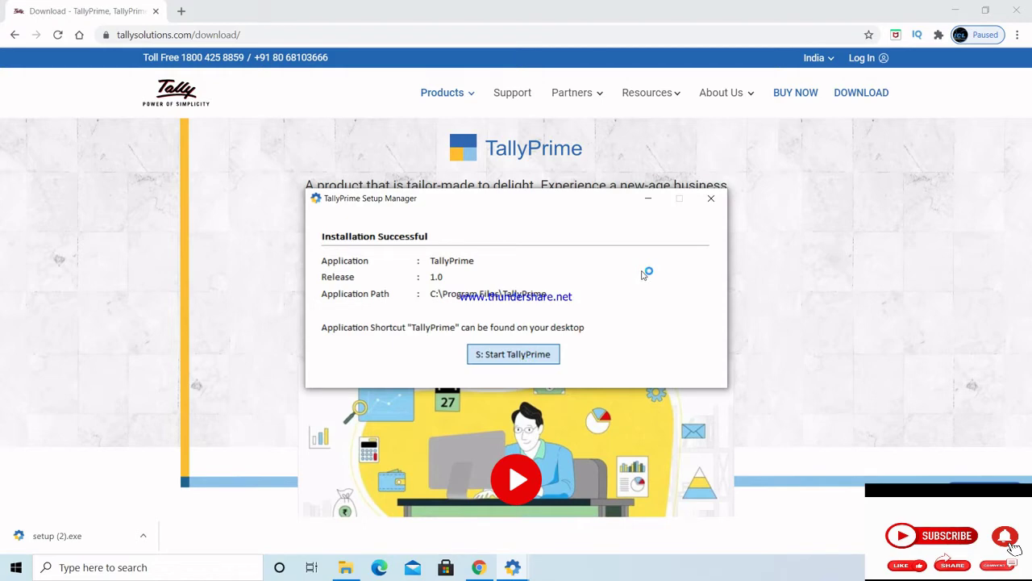
pyautogui.click(519, 355)
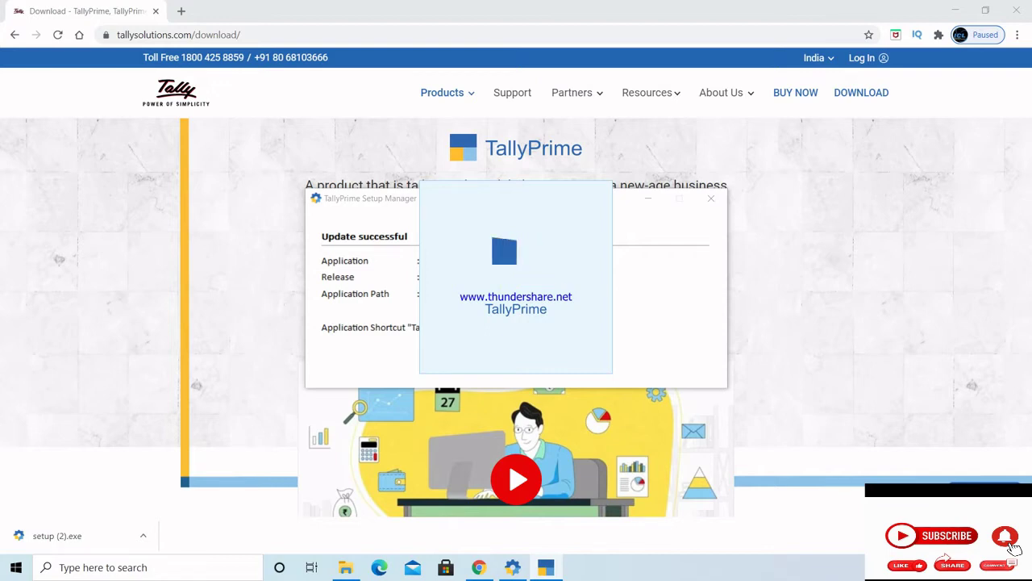
pyautogui.click(957, 12)
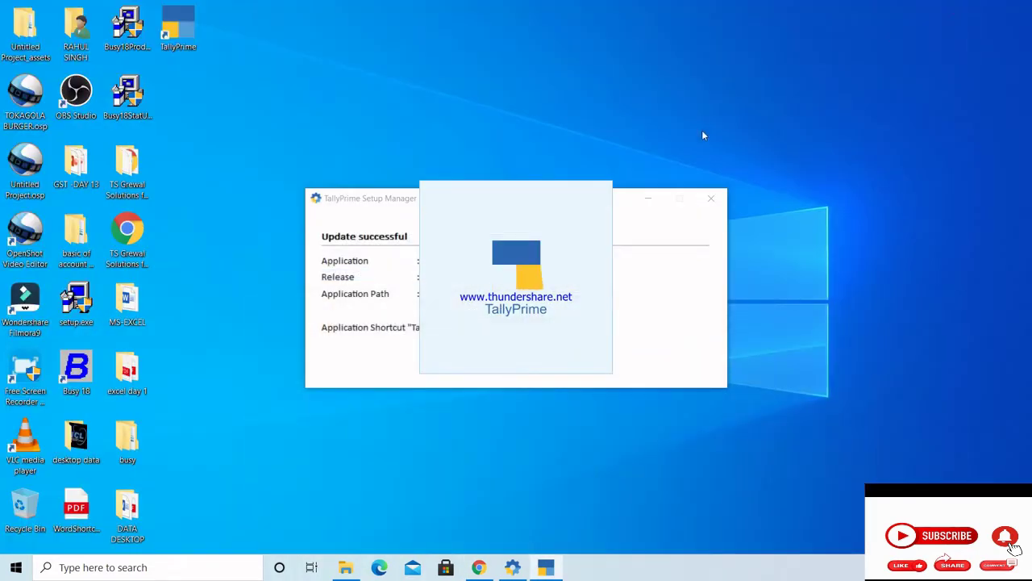
pyautogui.click(650, 201)
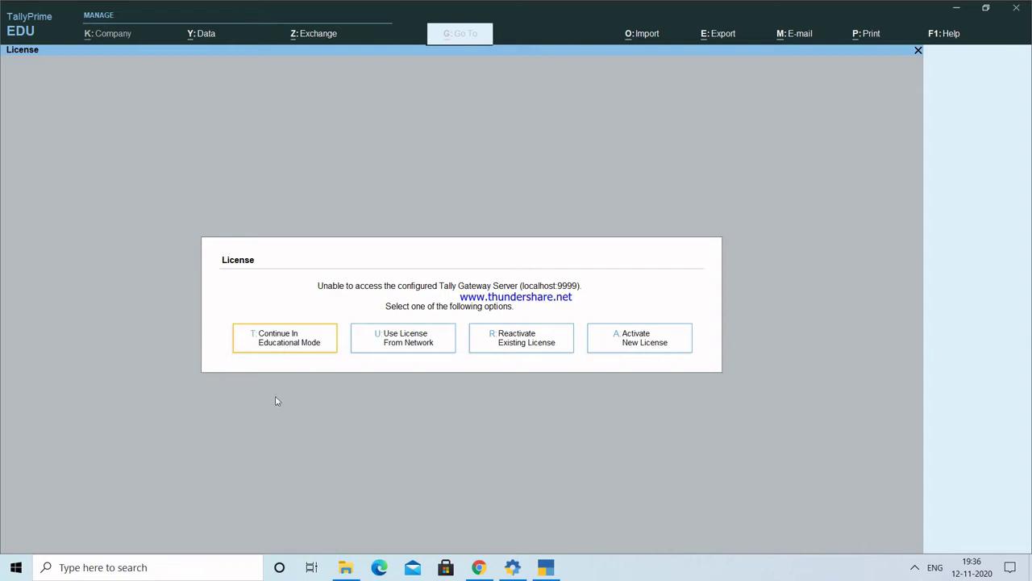
# Continue in Educational Mode and migrate the Icl Classes Pvt Ltd. data, overwriting the backup file TBK900_10000.001.
pyautogui.click(288, 343)
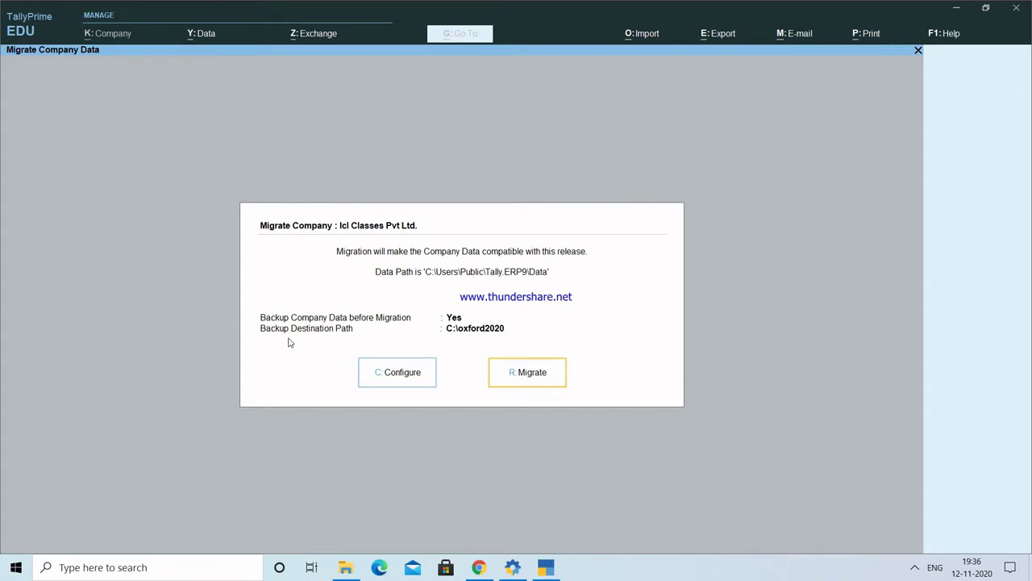
pyautogui.click(529, 374)
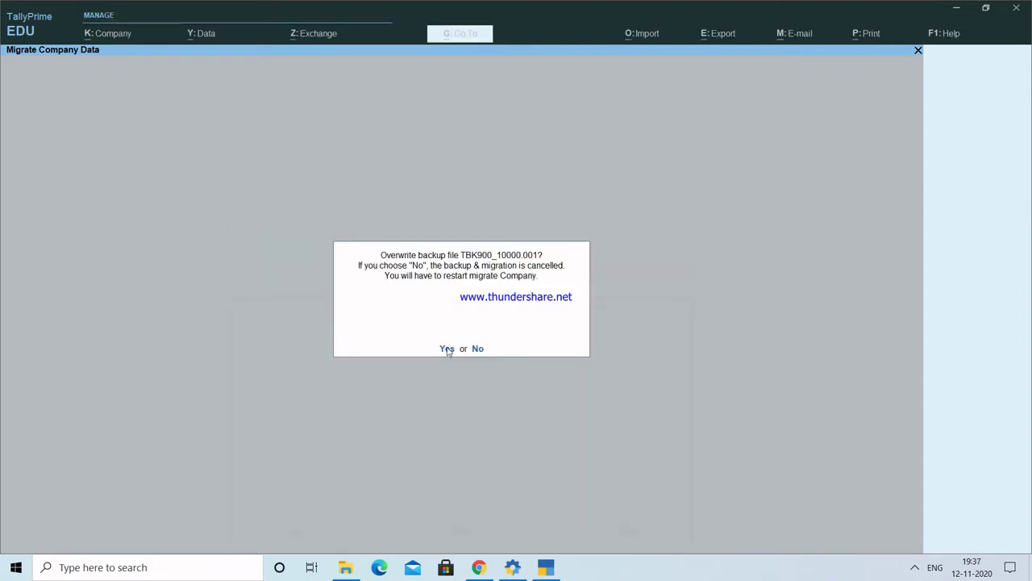
pyautogui.click(446, 349)
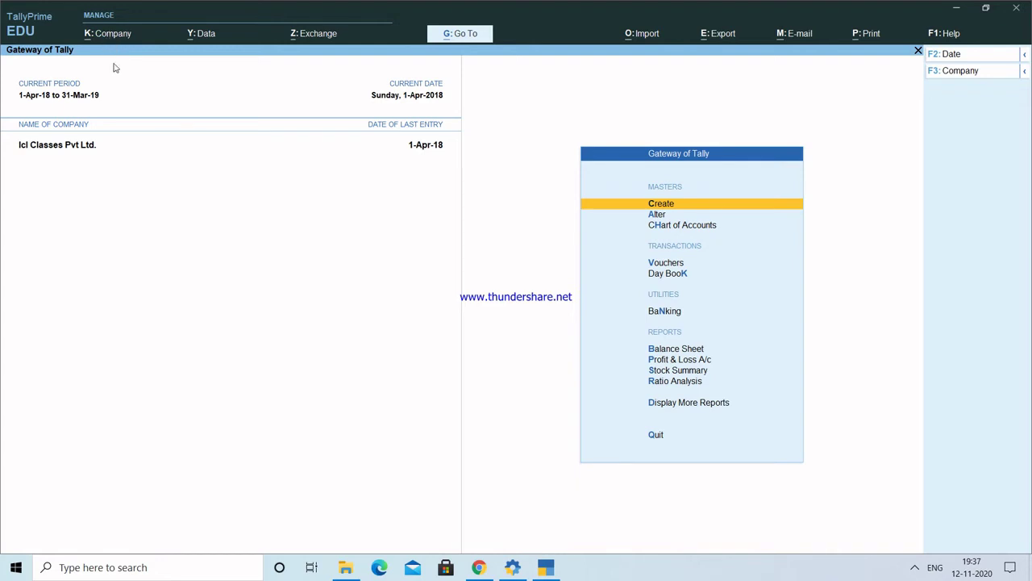
# Examine the available Company, Data and Exchange management options, then return to the Gateway of Tally.
pyautogui.click(110, 36)
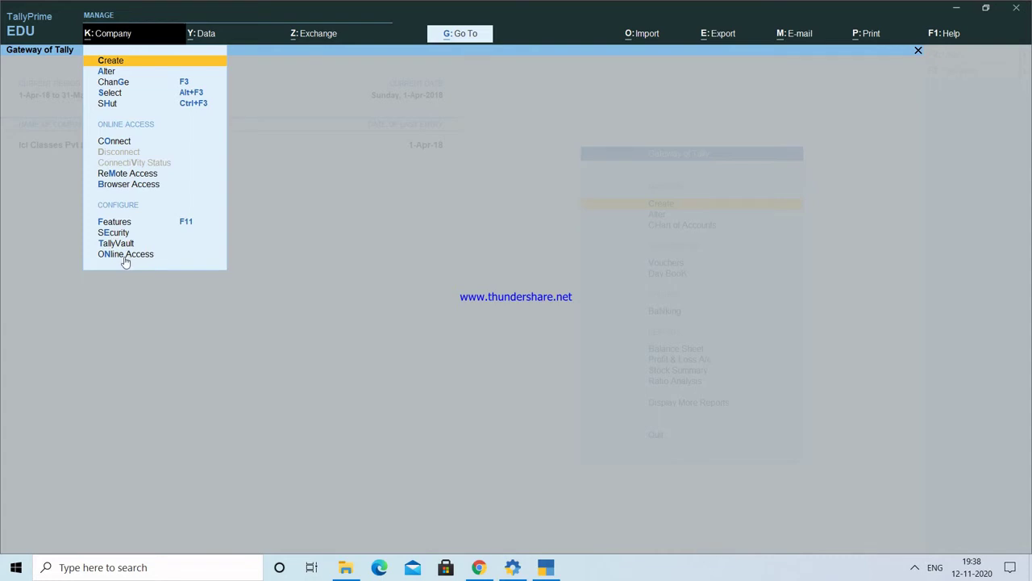
pyautogui.click(207, 35)
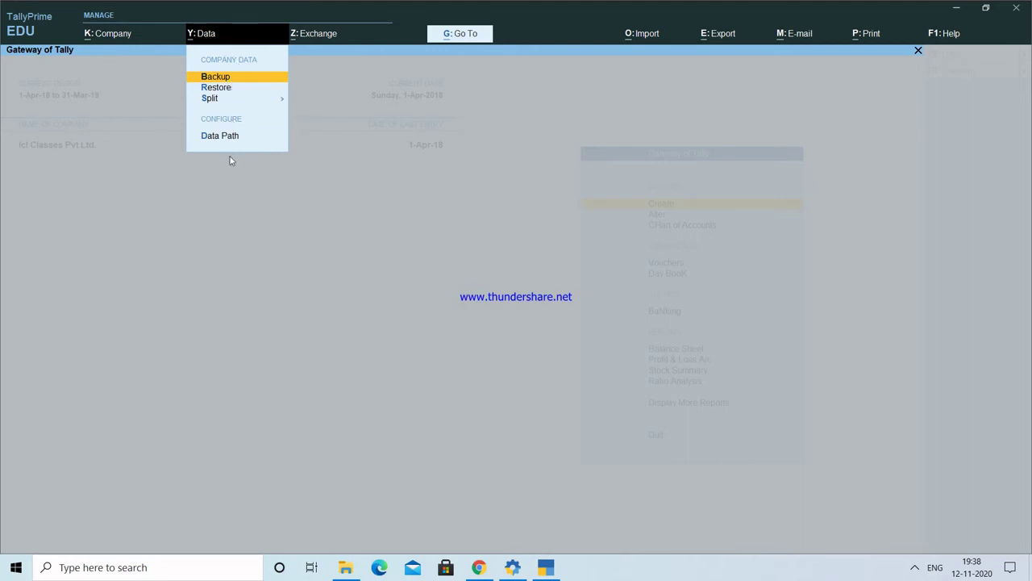
pyautogui.click(314, 35)
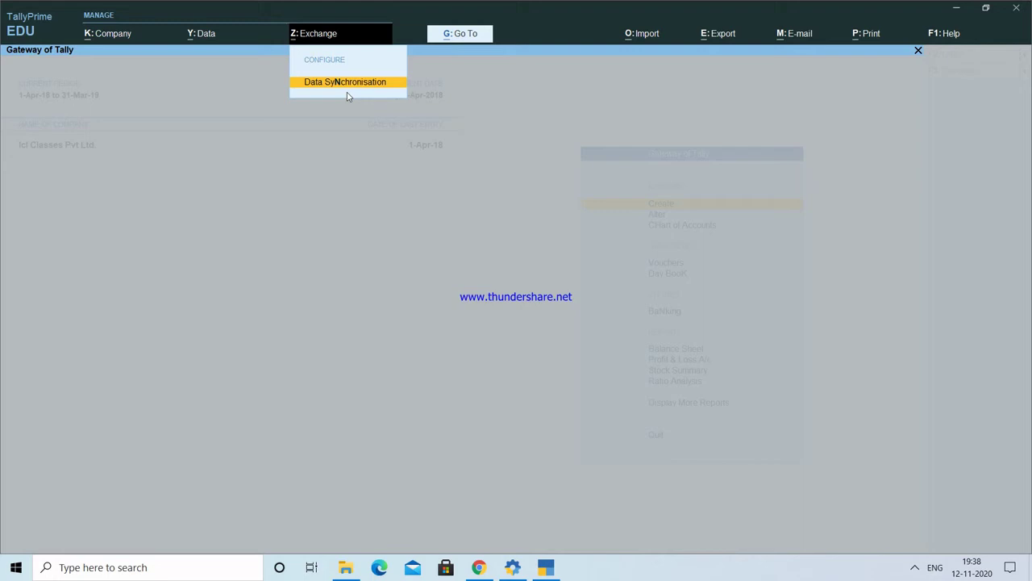
pyautogui.click(329, 187)
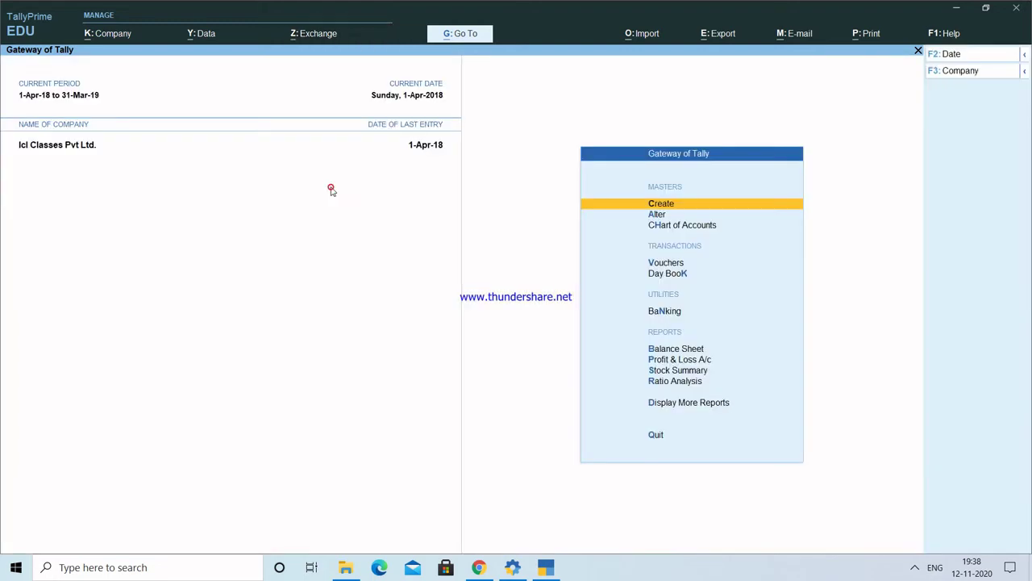
# Browse the Common Reports offered by Go To, from Balance Sheet through Chart of Accounts.
pyautogui.click(465, 35)
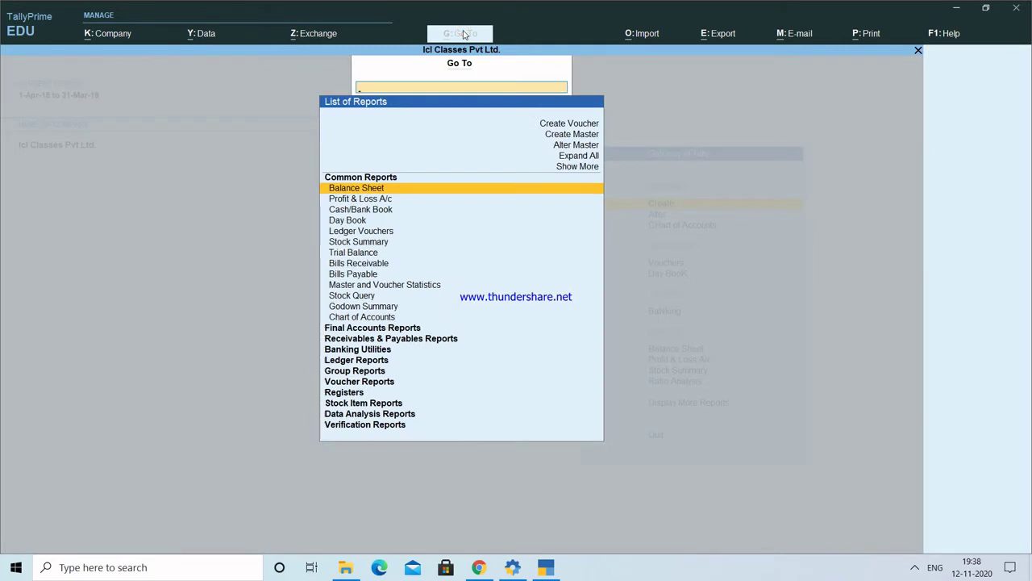
pyautogui.press('Down')
pyautogui.press('Down')
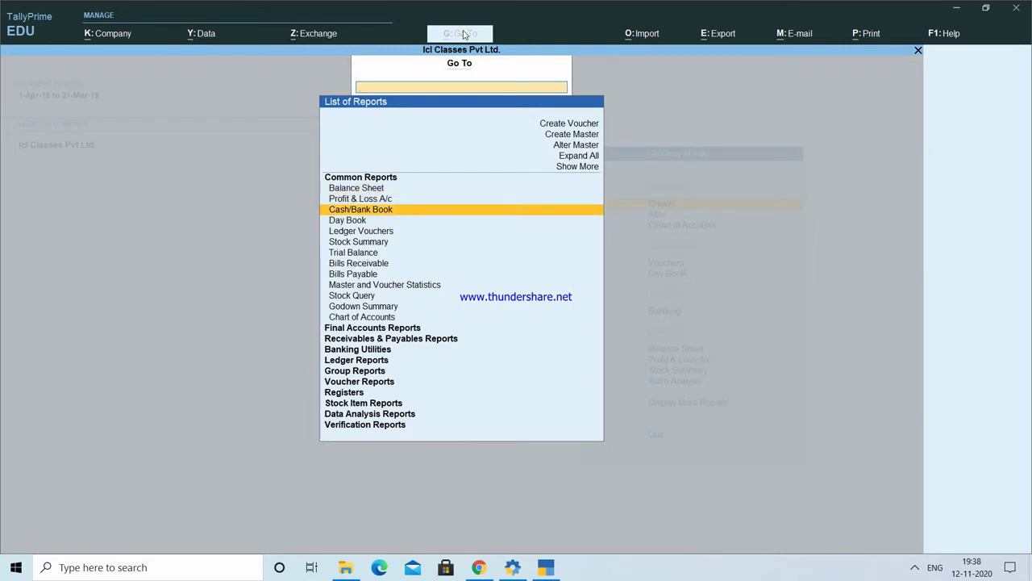
pyautogui.press('Down')
pyautogui.press('Down')
pyautogui.press('Down')
pyautogui.press('Down')
pyautogui.press('Down')
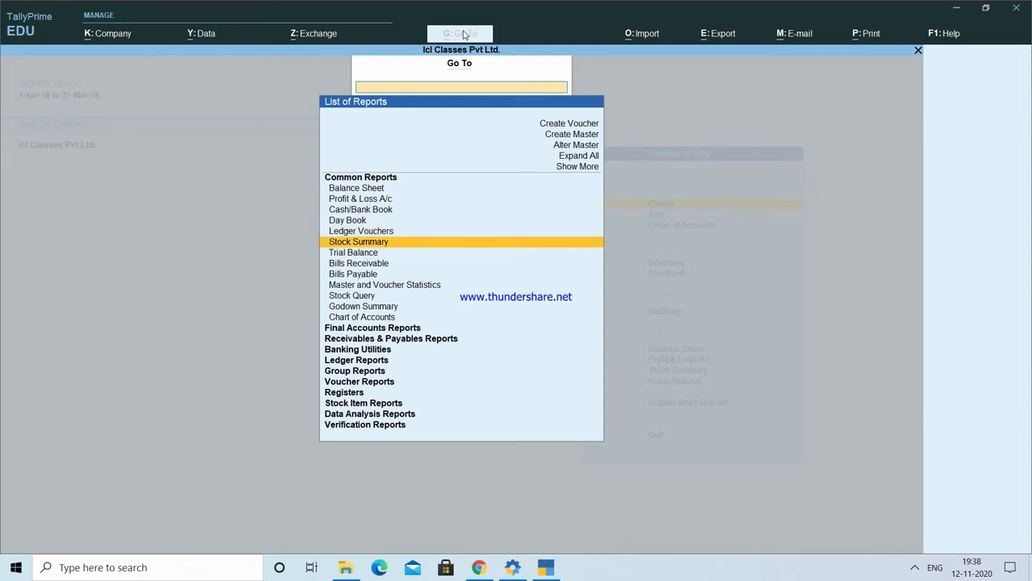
pyautogui.press('Down')
pyautogui.press('Down')
pyautogui.press('Down')
pyautogui.press('Down')
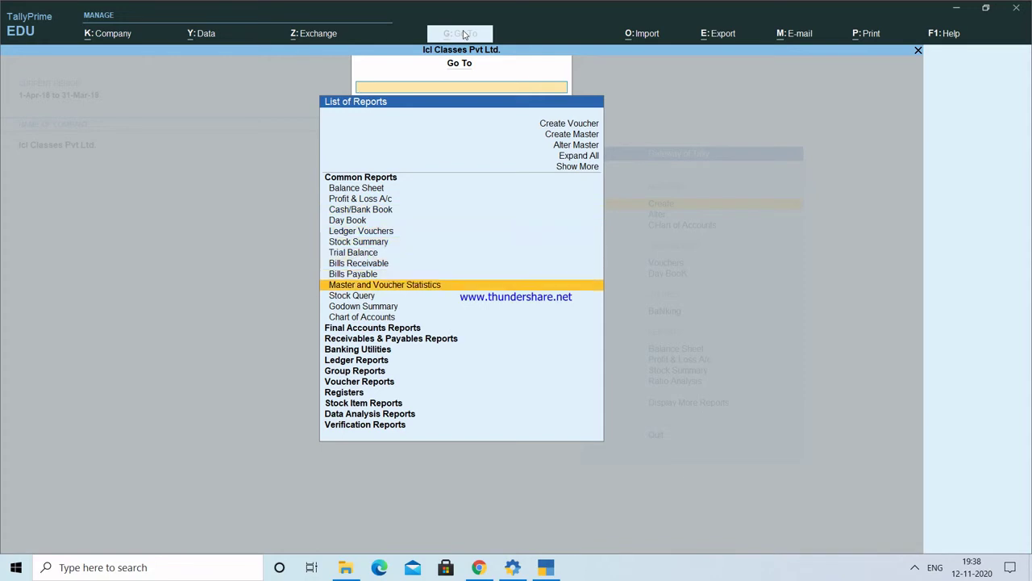
pyautogui.press('Down')
pyautogui.press('Up')
pyautogui.press('Up')
pyautogui.press('Up')
pyautogui.press('Up')
pyautogui.press('Up')
pyautogui.press('Up')
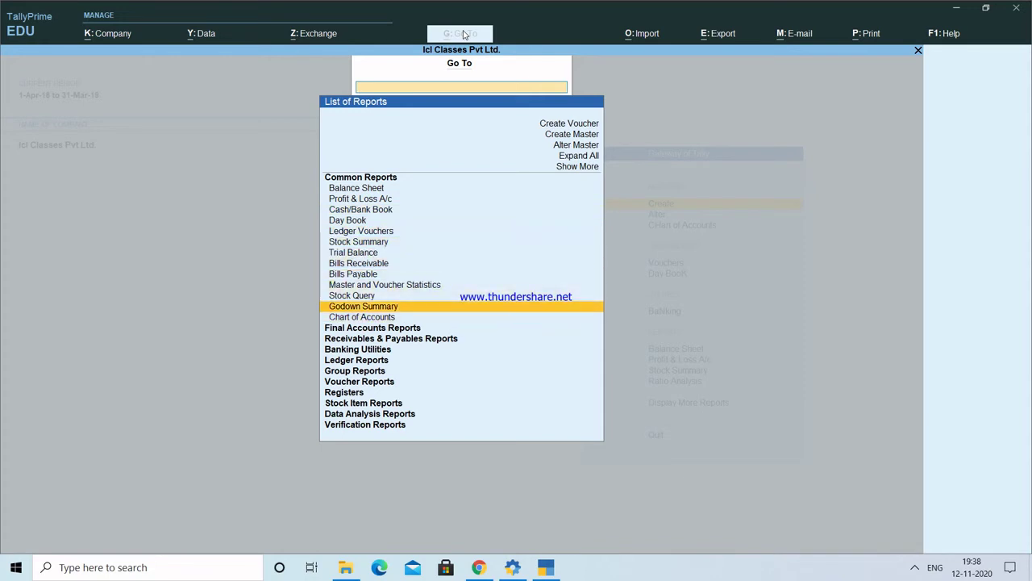
pyautogui.press('Up')
pyautogui.press('Up')
pyautogui.press('Up')
pyautogui.press('Up')
pyautogui.press('Up')
pyautogui.press('Up')
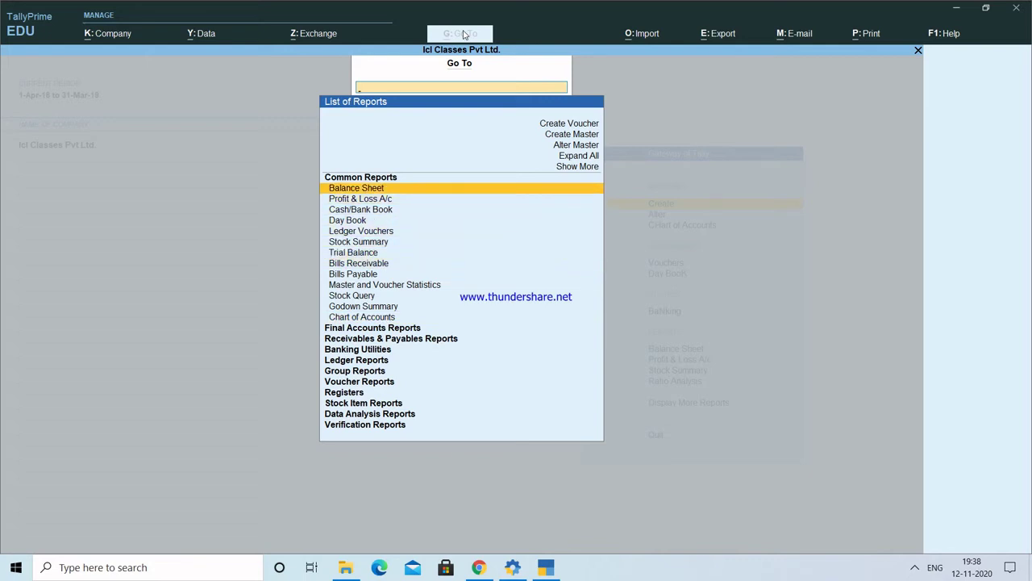
pyautogui.press('Down')
pyautogui.press('Down')
pyautogui.press('Down')
pyautogui.press('Down')
pyautogui.press('Down')
pyautogui.press('Down')
pyautogui.press('Down')
pyautogui.press('Down')
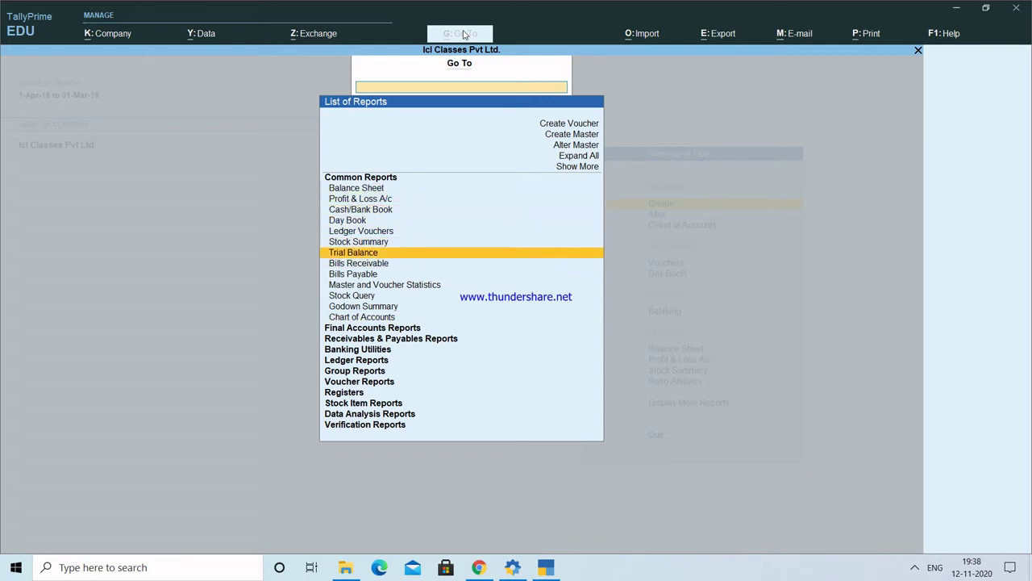
pyautogui.press('Down')
pyautogui.press('Down')
pyautogui.press('Down')
pyautogui.press('Down')
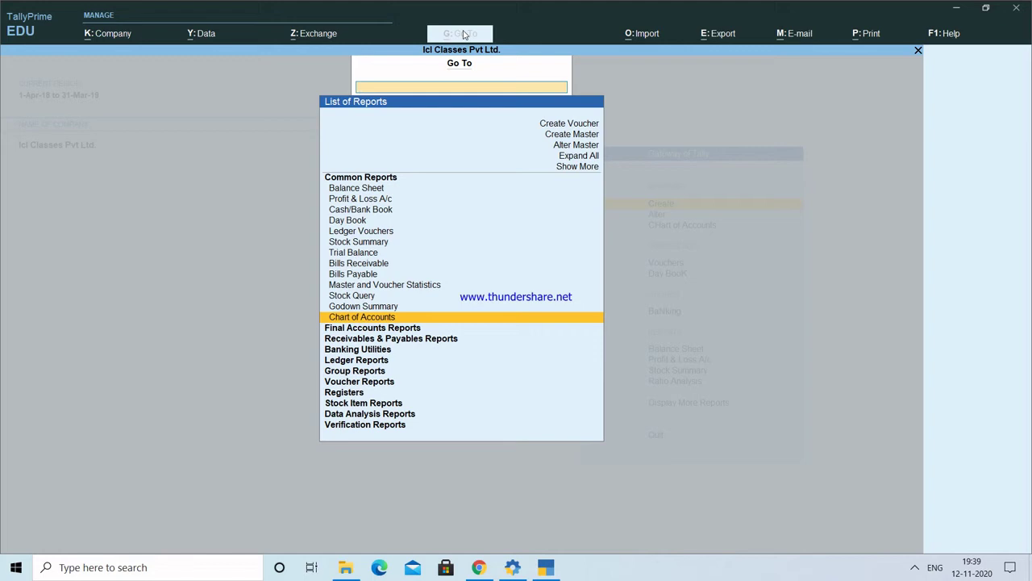
# View the Final Accounts Reports group in the Go To report list, then return to the Gateway of Tally.
pyautogui.press('Down')
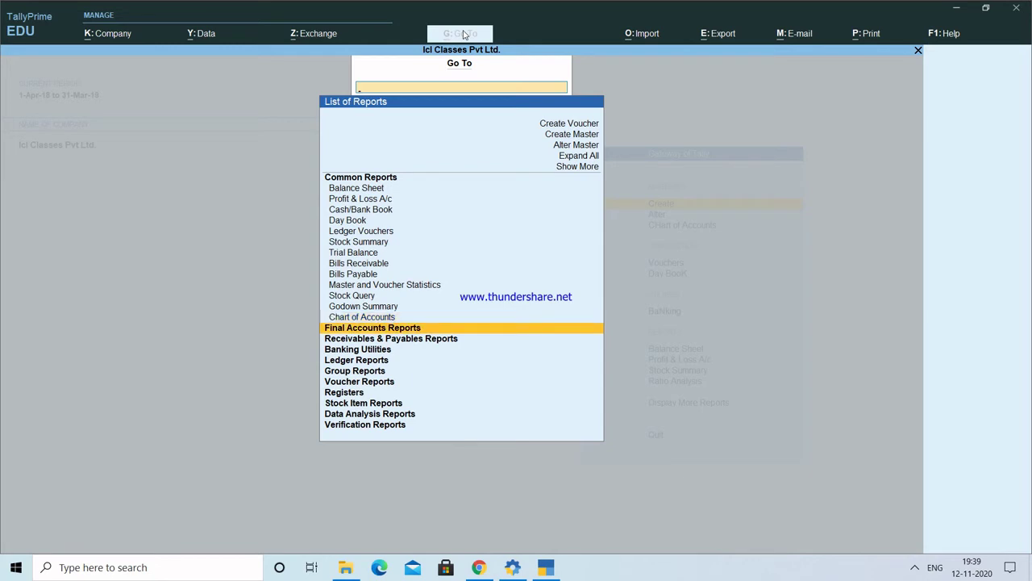
pyautogui.press('Return')
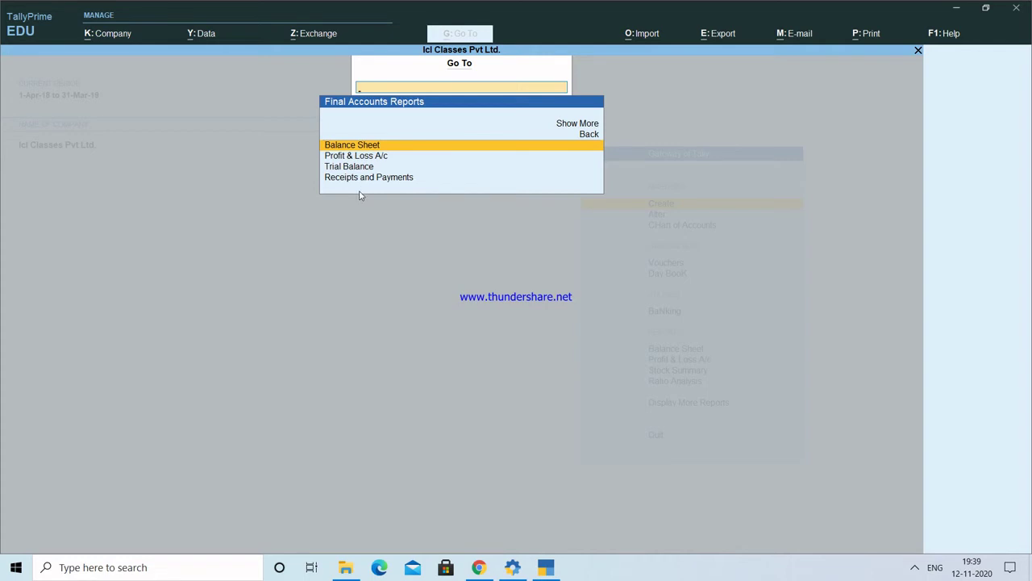
pyautogui.click(590, 135)
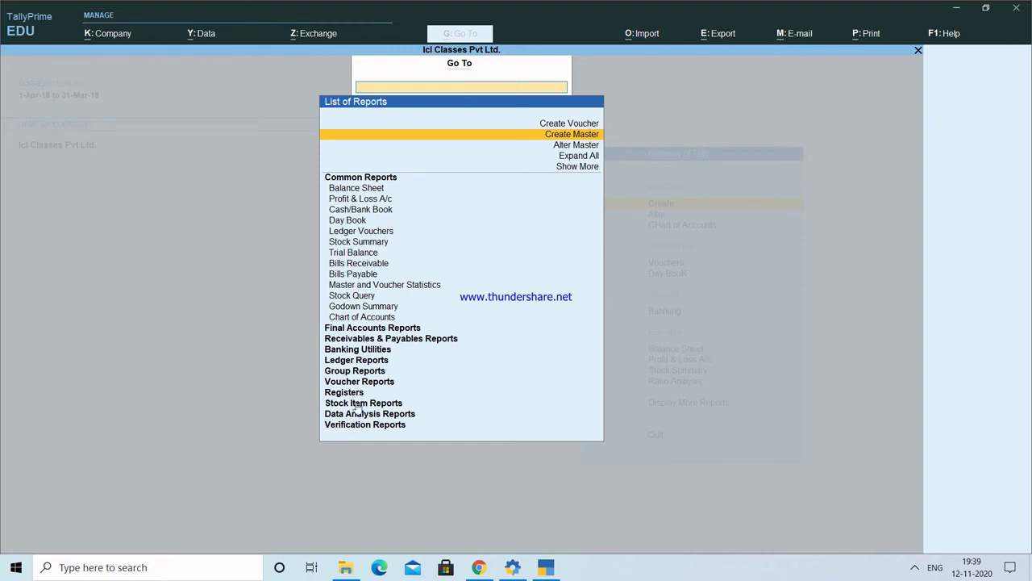
pyautogui.press('Escape')
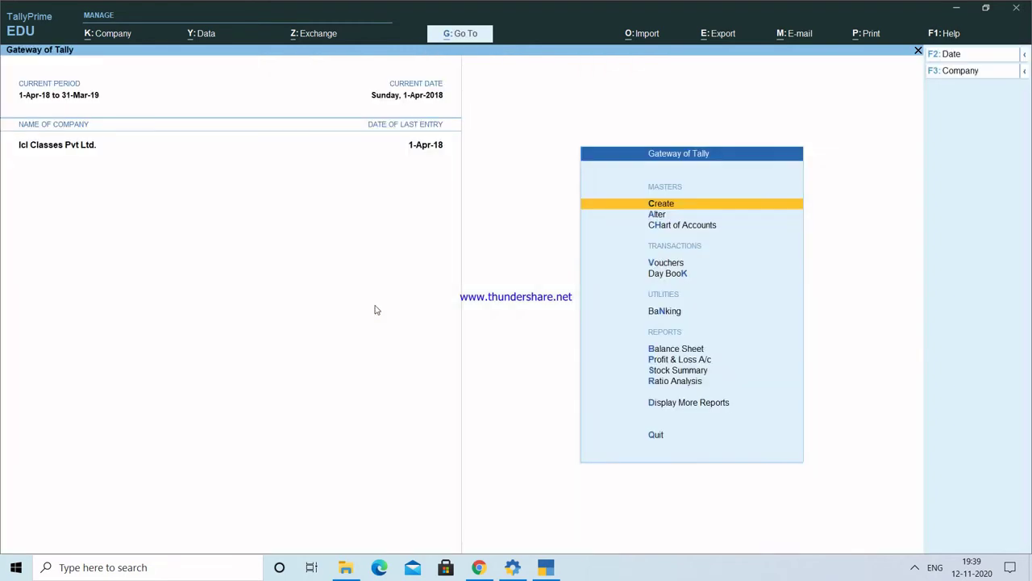
# Examine the options offered under Import, Export, E-mail and Print.
pyautogui.click(649, 35)
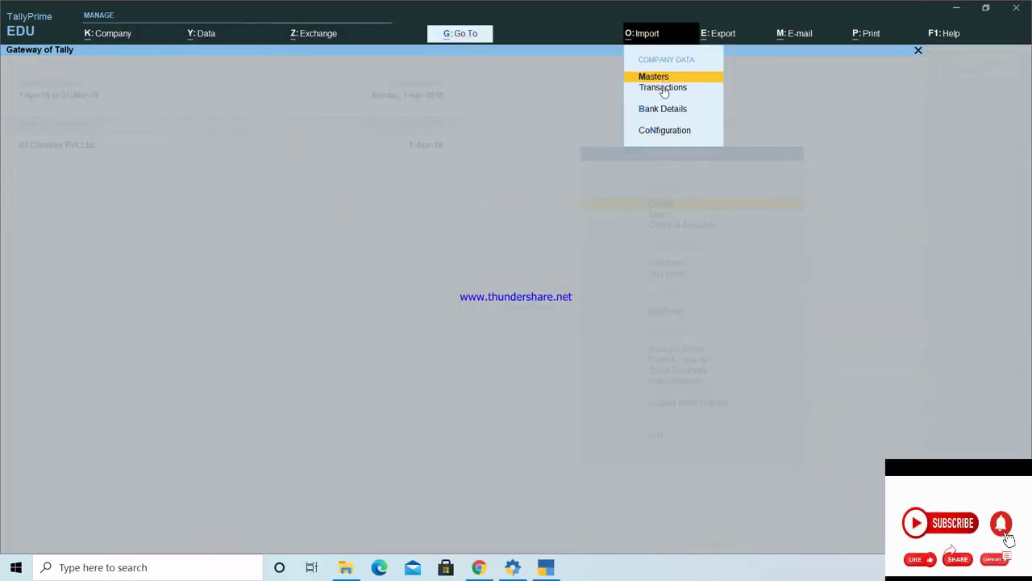
pyautogui.click(723, 37)
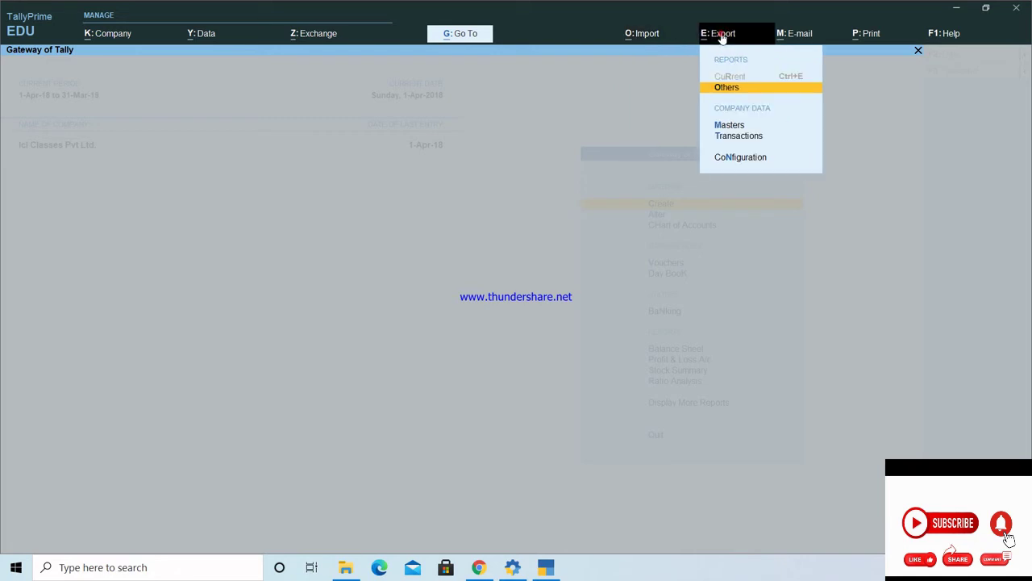
pyautogui.click(790, 38)
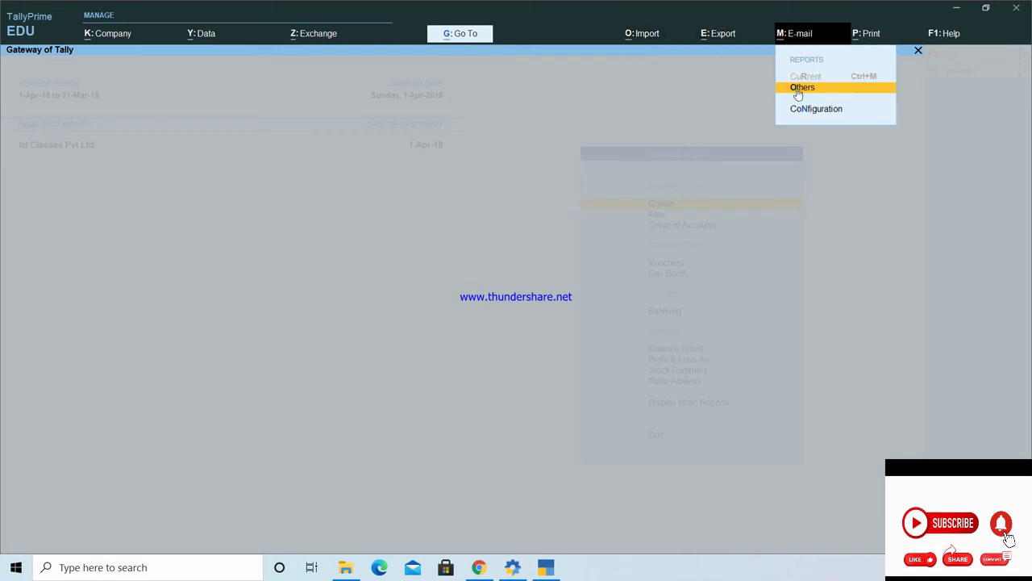
pyautogui.click(865, 37)
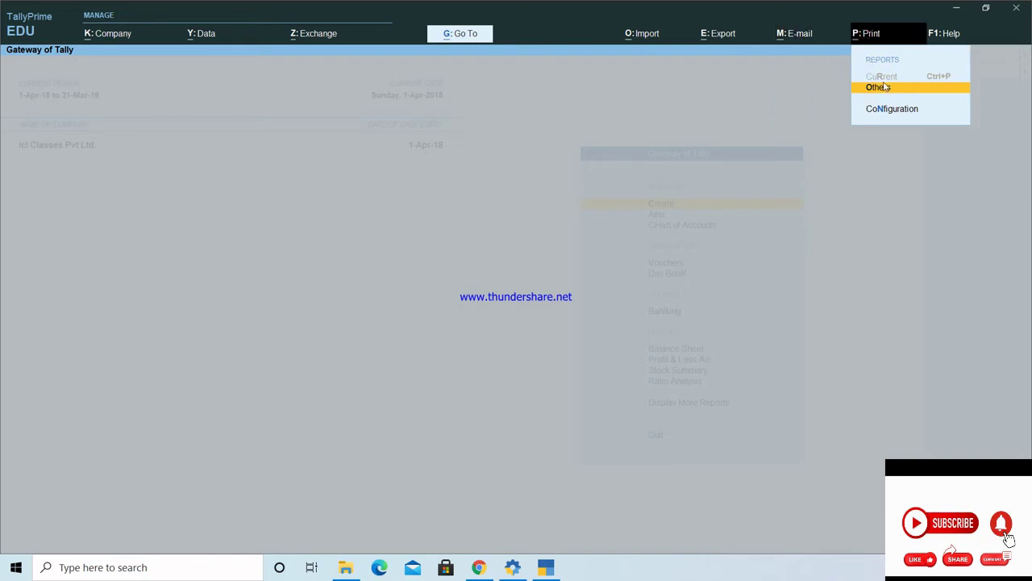
# Open What's New from the Help options and read through the TallyPrime Release 1 release notes in the browser.
pyautogui.click(953, 35)
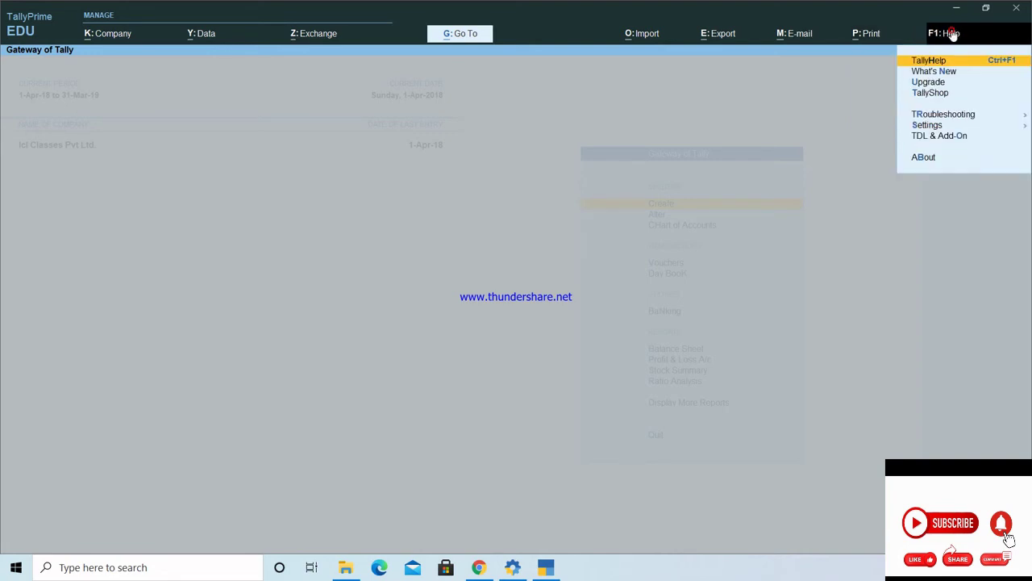
pyautogui.click(940, 84)
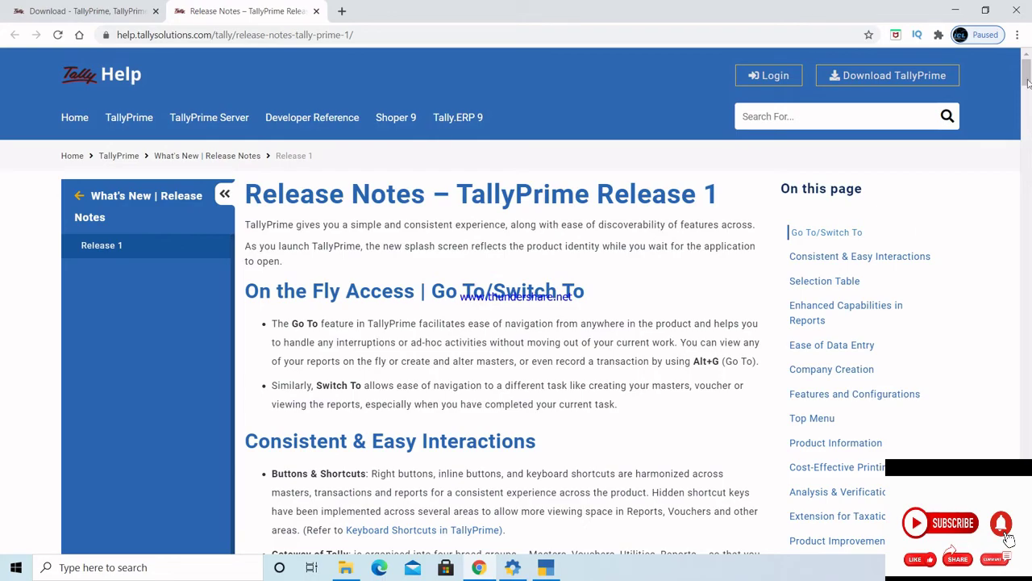
pyautogui.moveTo(1027, 75); pyautogui.dragTo(1027, 327)
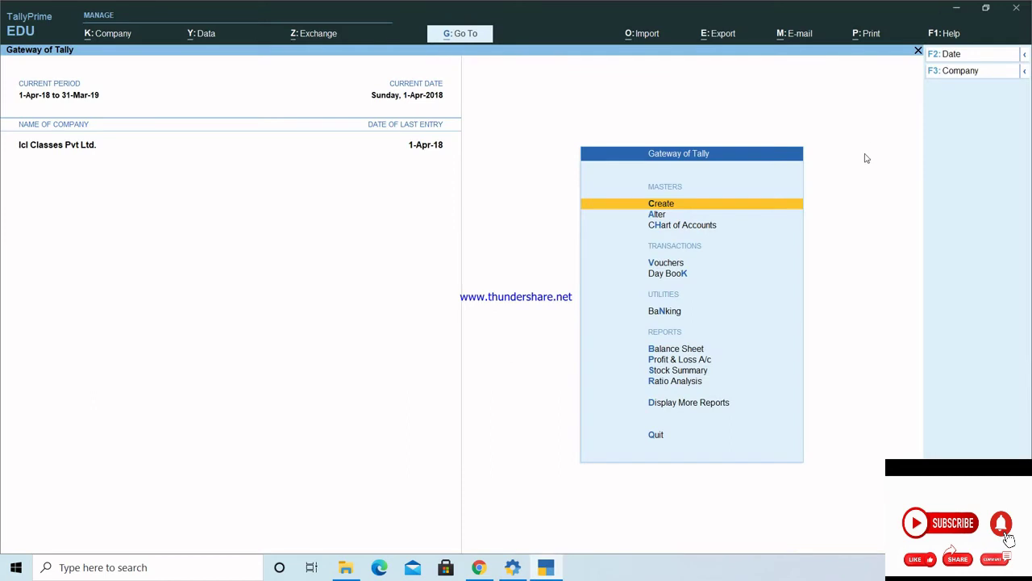
# View the Current Date prompt without changing it, then check the Change Company list and keep Icl Classes Pvt Ltd. selected.
pyautogui.click(951, 54)
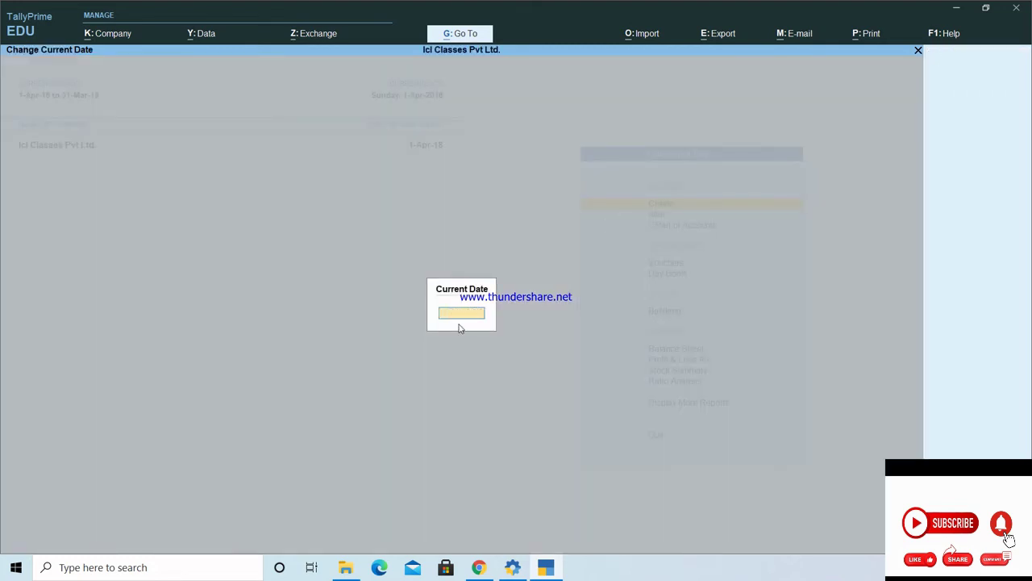
pyautogui.press('Escape')
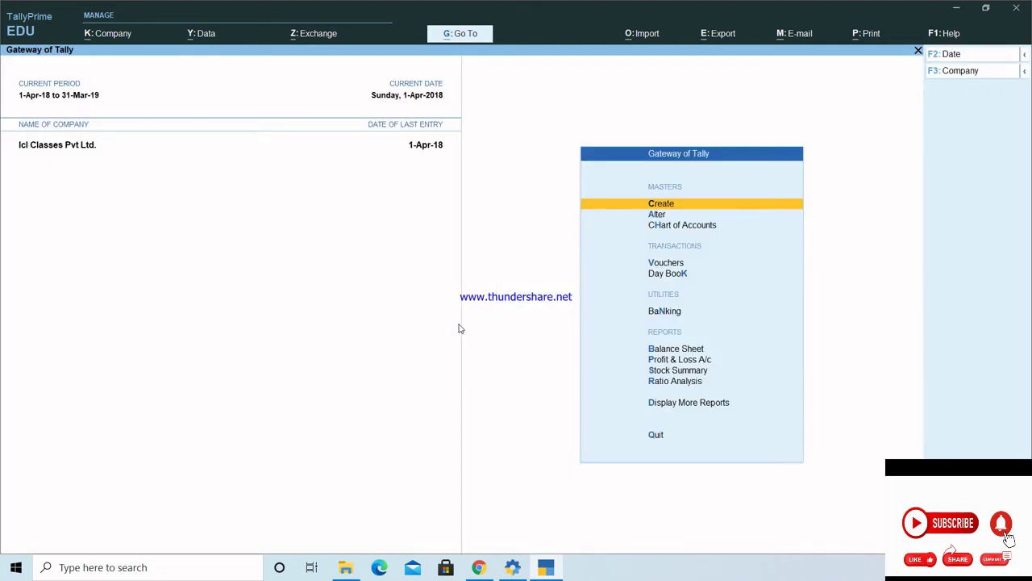
pyautogui.click(962, 71)
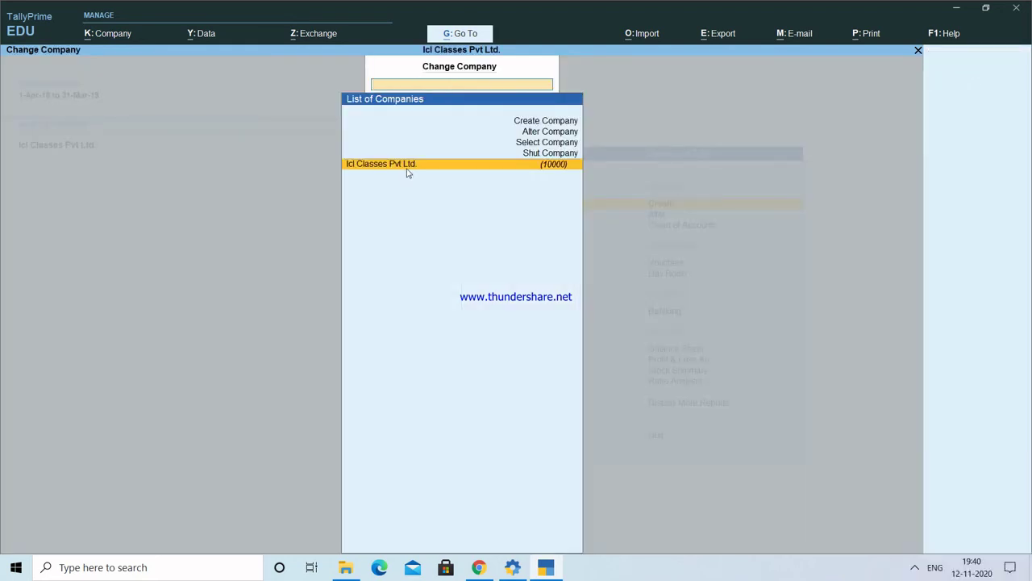
pyautogui.click(407, 169)
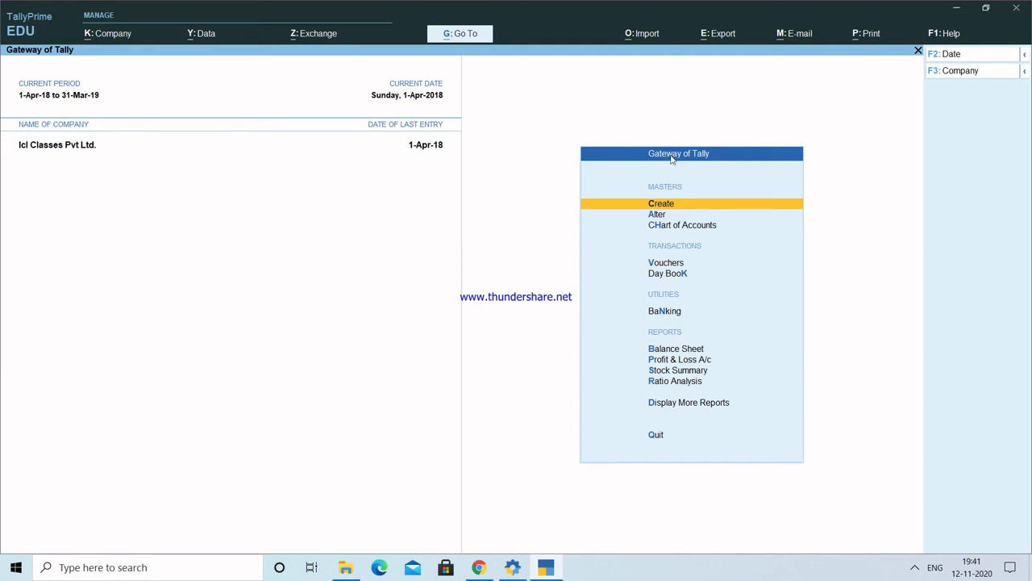
# View the Ledgers list in the Chart of Accounts, then return to the Gateway of Tally.
pyautogui.click(688, 226)
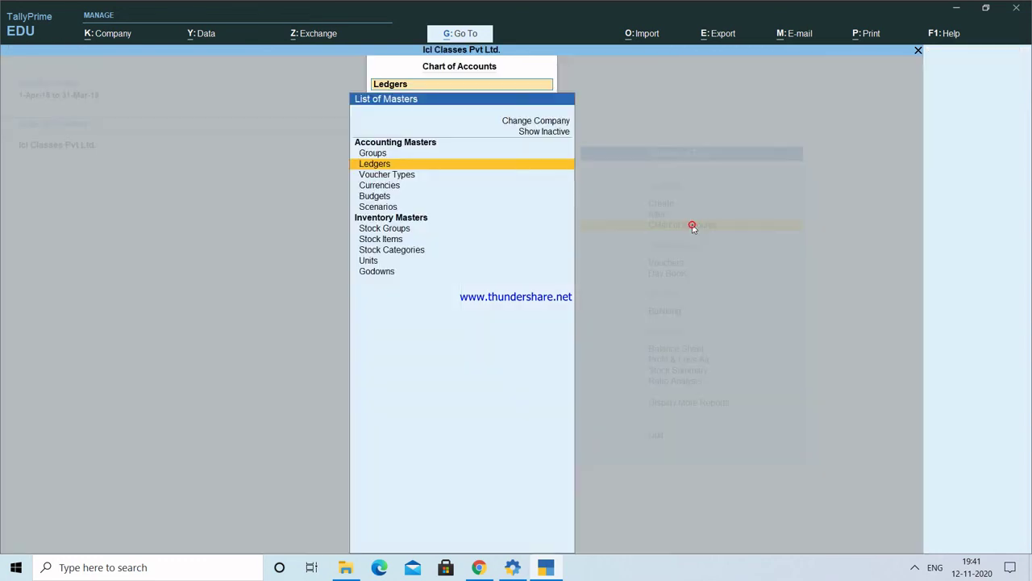
pyautogui.click(384, 166)
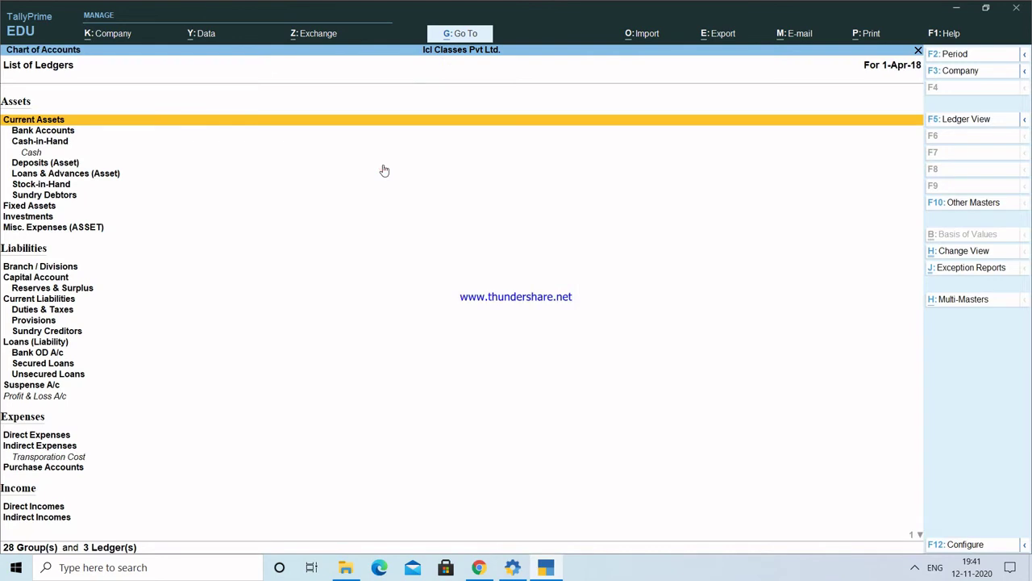
pyautogui.press('Escape')
pyautogui.press('Escape')
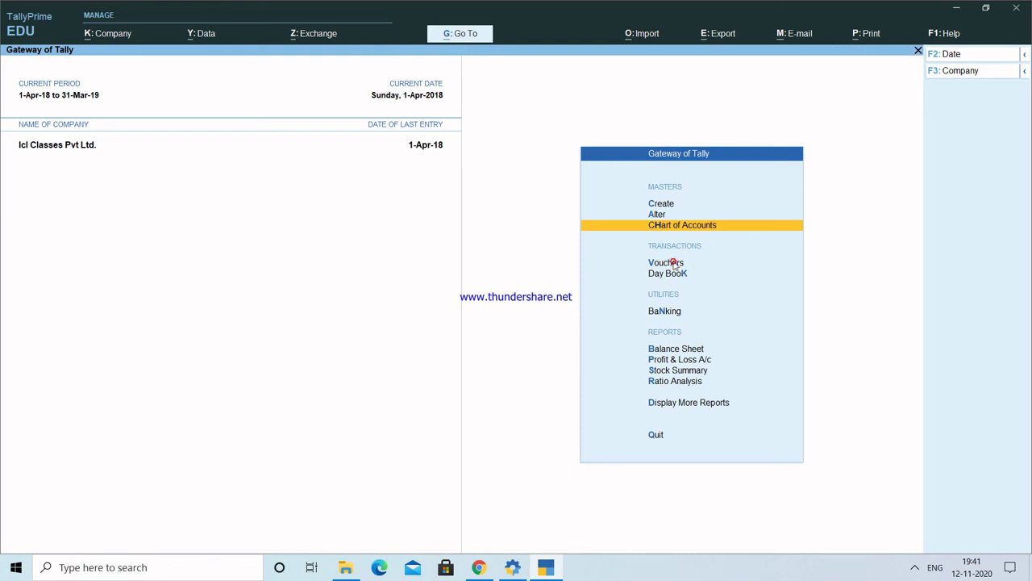
# Look through the Contra, Payment, Receipt and Journal voucher entry screens, then quit voucher creation without saving.
pyautogui.click(672, 263)
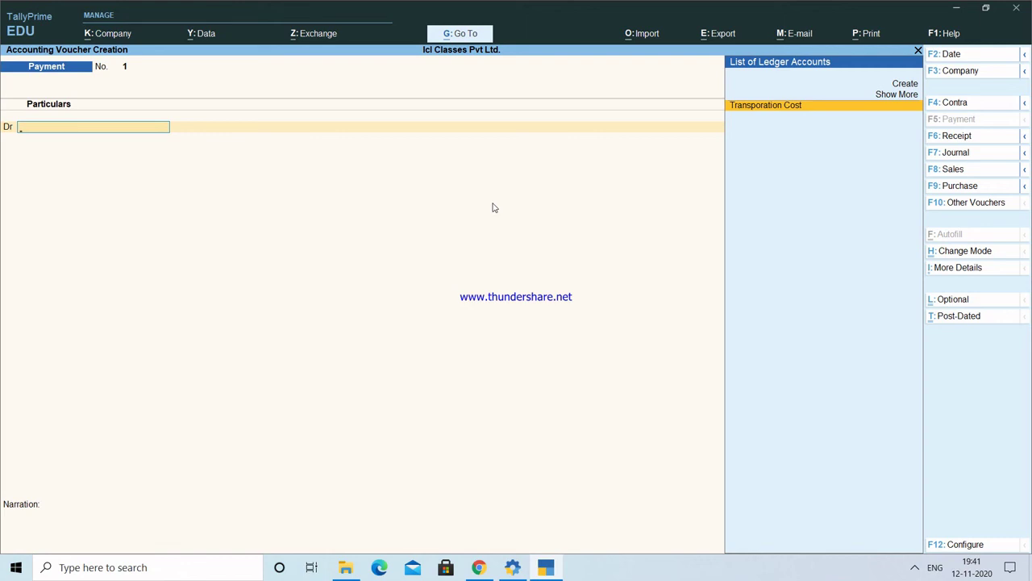
pyautogui.press('F4')
pyautogui.press('F5')
pyautogui.press('F6')
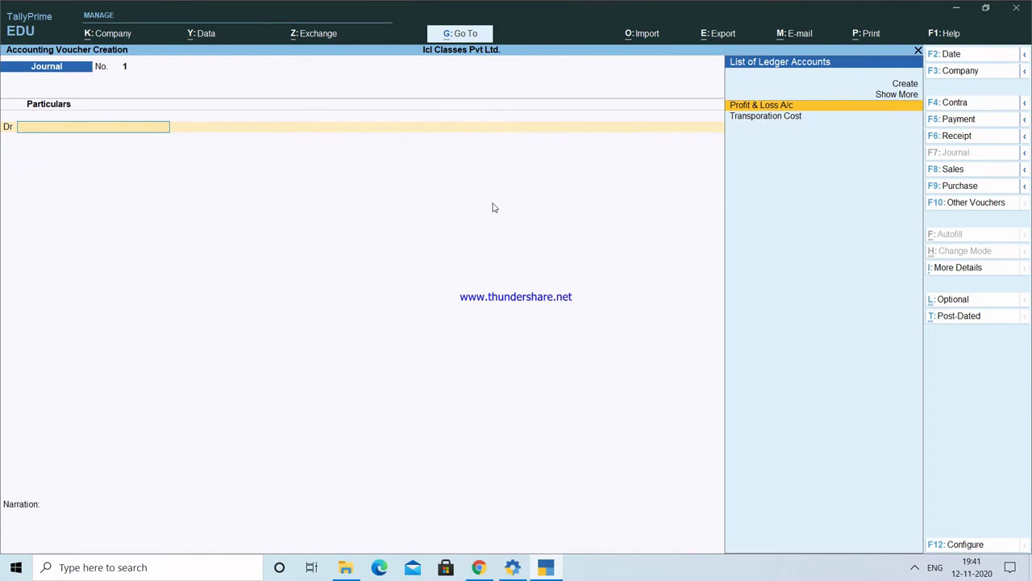
pyautogui.press('Escape')
pyautogui.press('y')
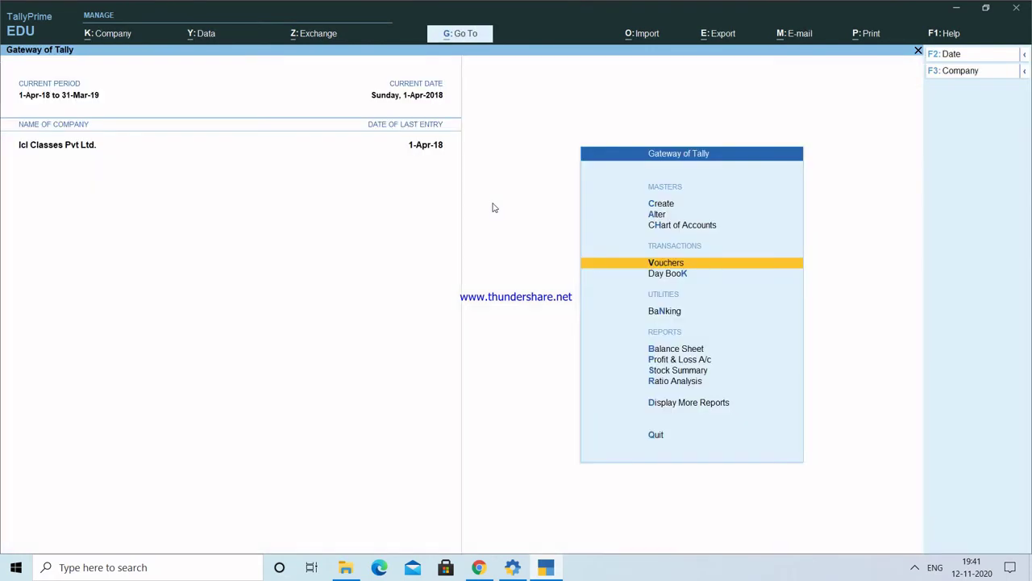
# View the Stock Journal voucher from the Day Book, then the Display More Reports options, and return to the Gateway of Tally.
pyautogui.click(669, 275)
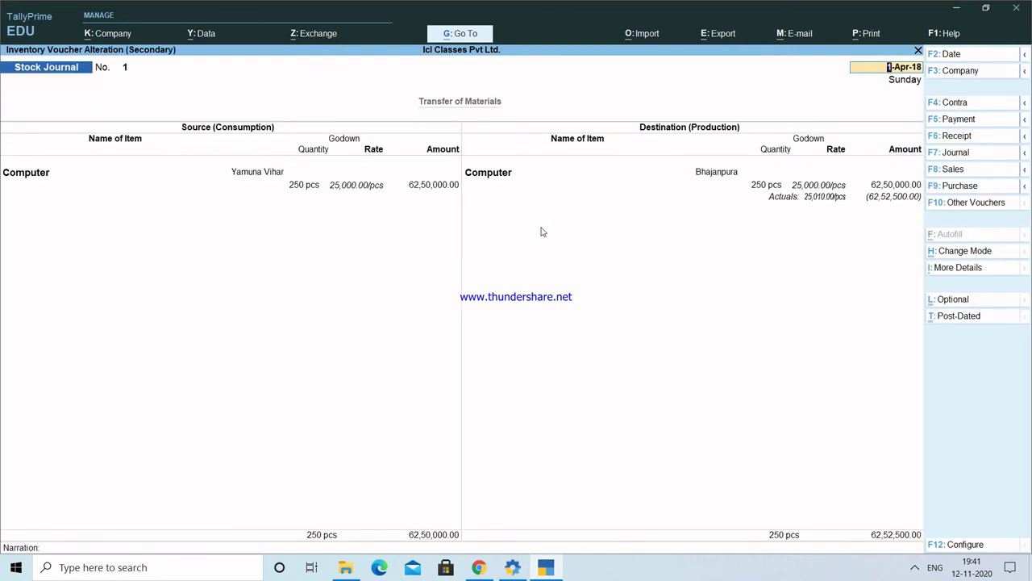
pyautogui.press('BackSpace')
pyautogui.press('Escape')
pyautogui.press('Escape')
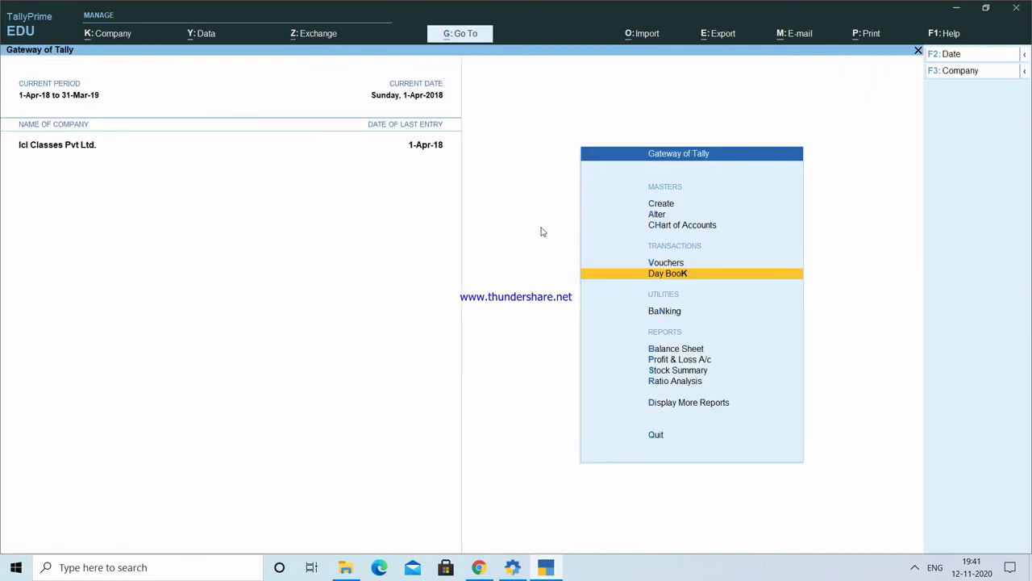
pyautogui.click(712, 406)
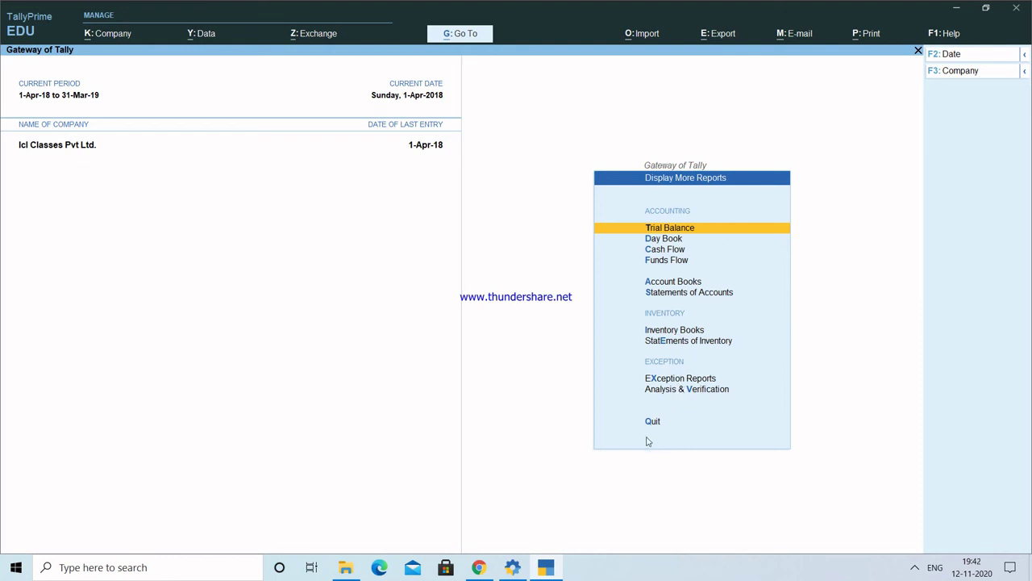
pyautogui.press('Escape')
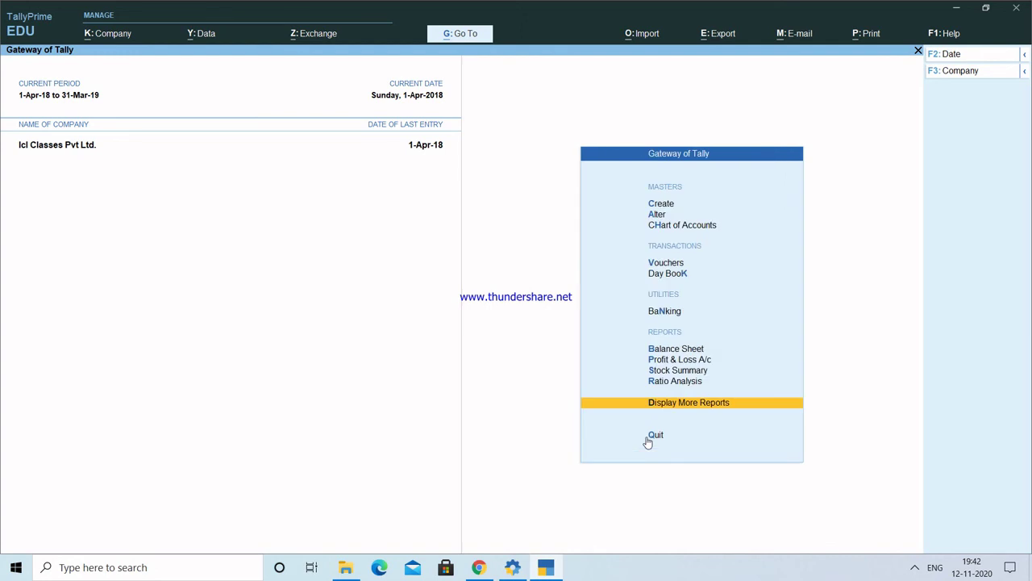